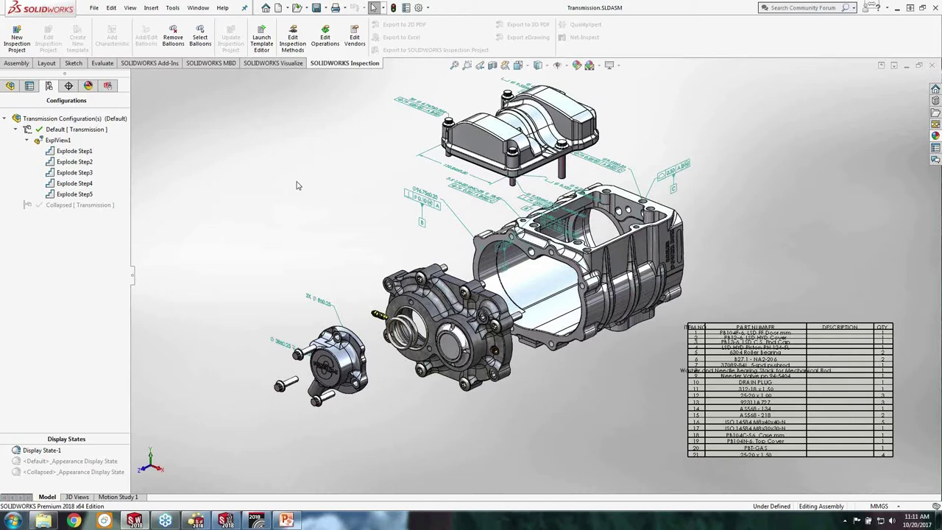
Open the top cover part from the transmission assembly and display its saved 3D views
{"action": "right_click", "coordinate": [482, 135]}
{"action": "left_click", "coordinate": [494, 91]}
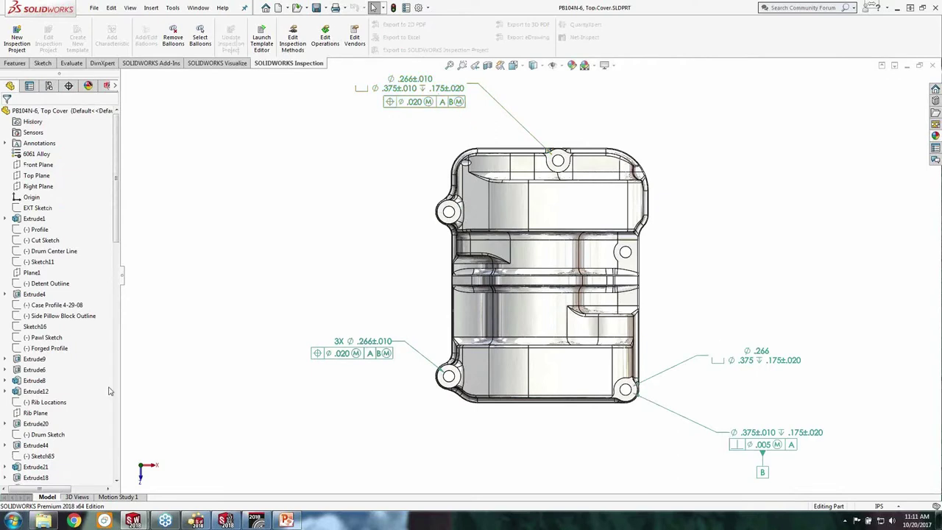
{"action": "left_click", "coordinate": [77, 497]}
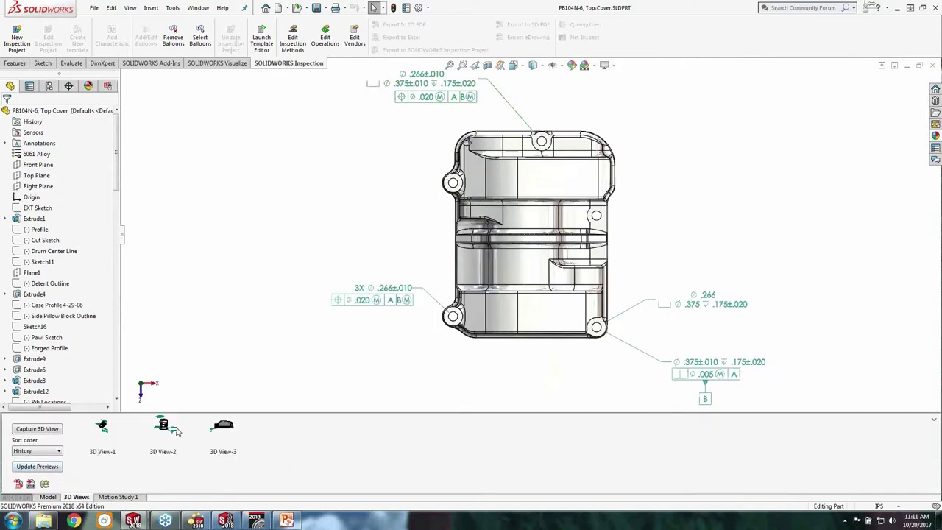
Review the top cover's annotations in 3D View-1, 3D View-2 and 3D View-3, finishing on 3D View-2
{"action": "left_click", "coordinate": [103, 430]}
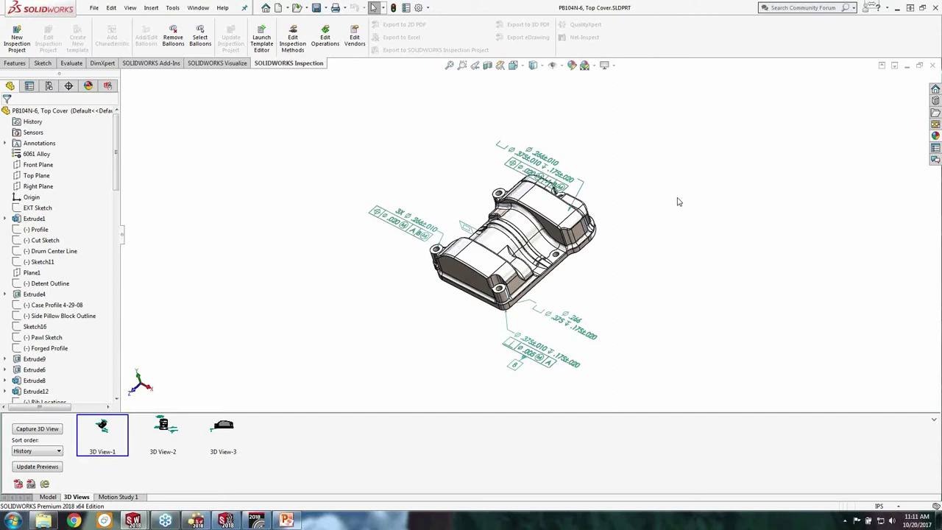
{"action": "left_click", "coordinate": [218, 434]}
{"action": "double_click", "coordinate": [218, 434]}
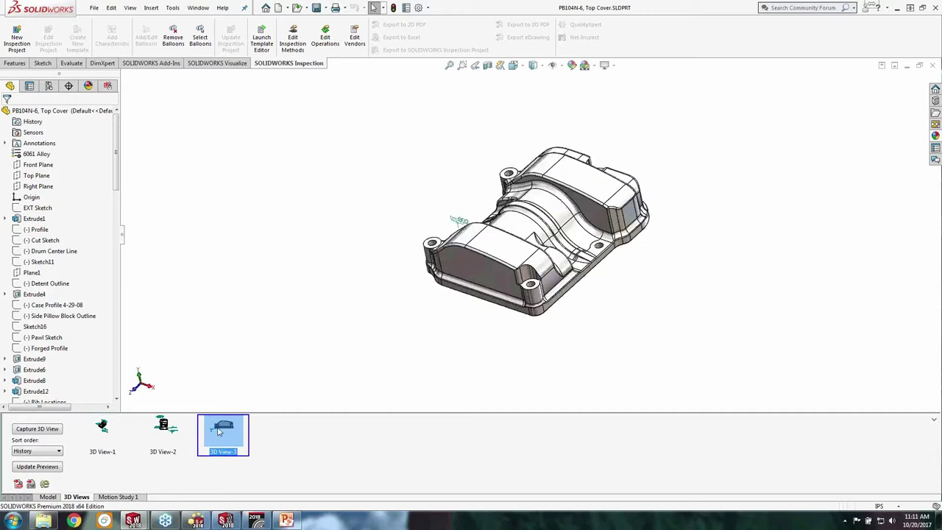
{"action": "left_click", "coordinate": [171, 429]}
{"action": "double_click", "coordinate": [168, 429]}
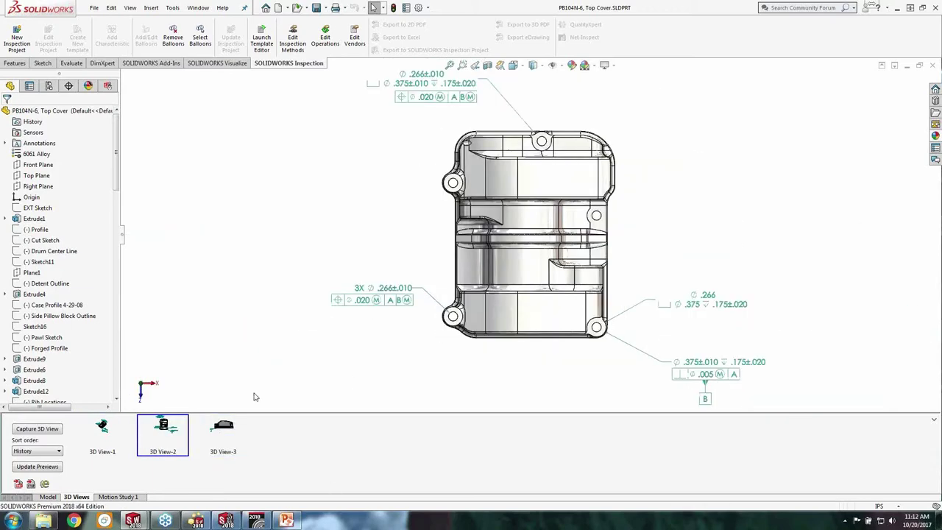
{"action": "double_click", "coordinate": [101, 429]}
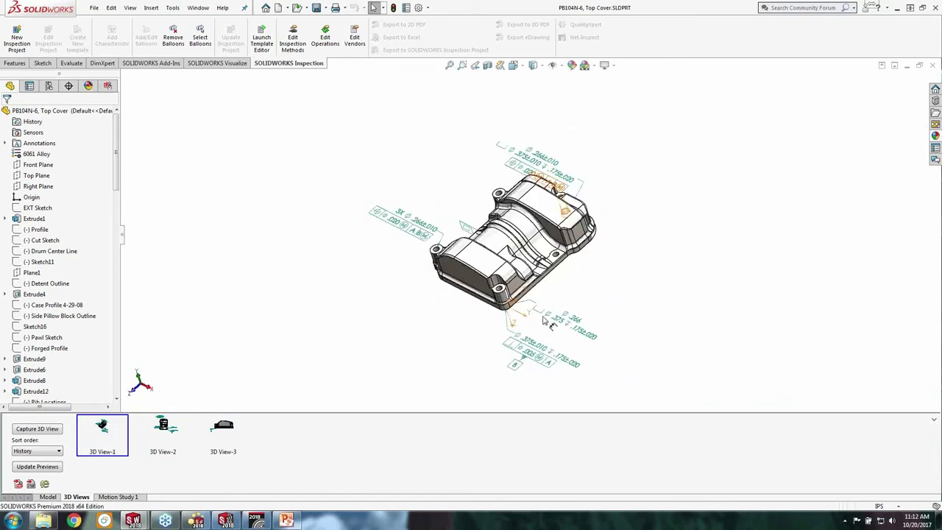
{"action": "mouse_move", "coordinate": [420, 311]}
{"action": "middle_mouse_down"}
{"action": "mouse_move", "coordinate": [493, 309]}
{"action": "mouse_move", "coordinate": [407, 331]}
{"action": "mouse_move", "coordinate": [389, 286]}
{"action": "mouse_move", "coordinate": [344, 276]}
{"action": "mouse_move", "coordinate": [501, 155]}
{"action": "middle_mouse_up"}
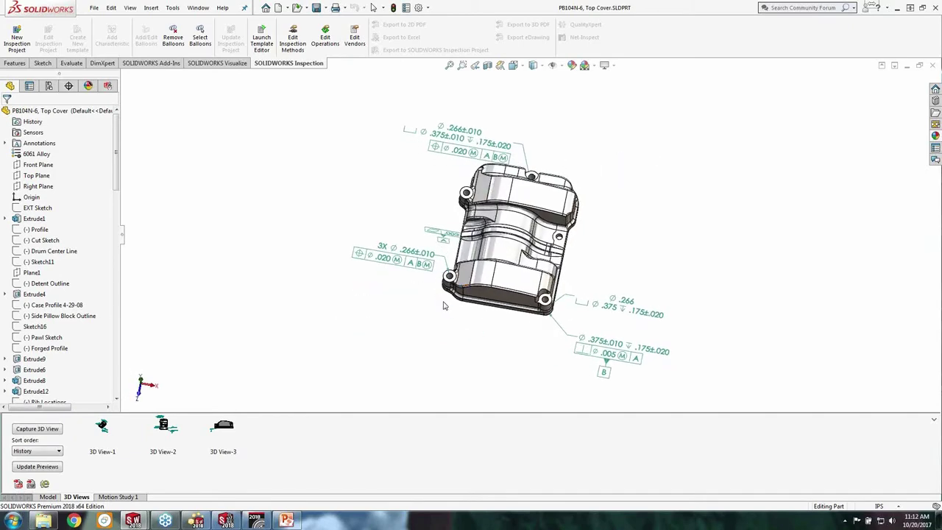
{"action": "scroll", "coordinate": [504, 151], "scroll_direction": "down", "scroll_amount": 5}
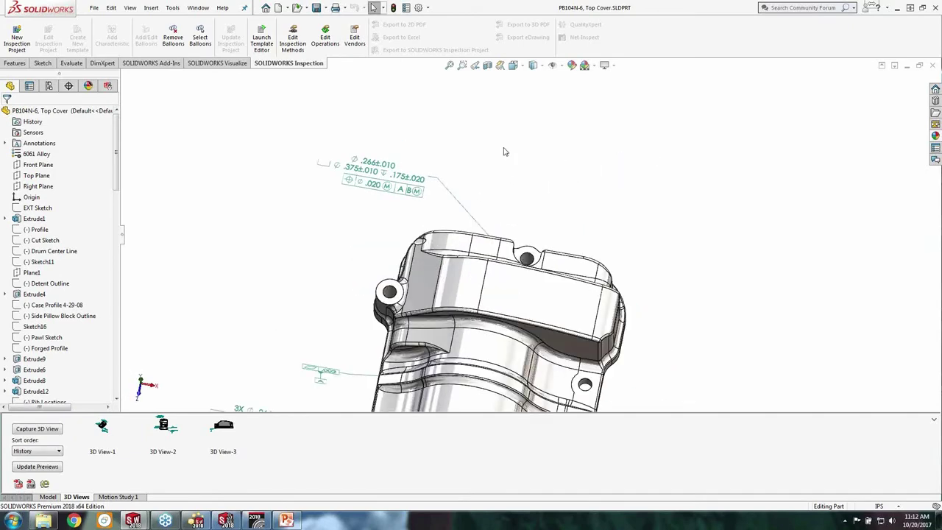
{"action": "left_click", "coordinate": [168, 435]}
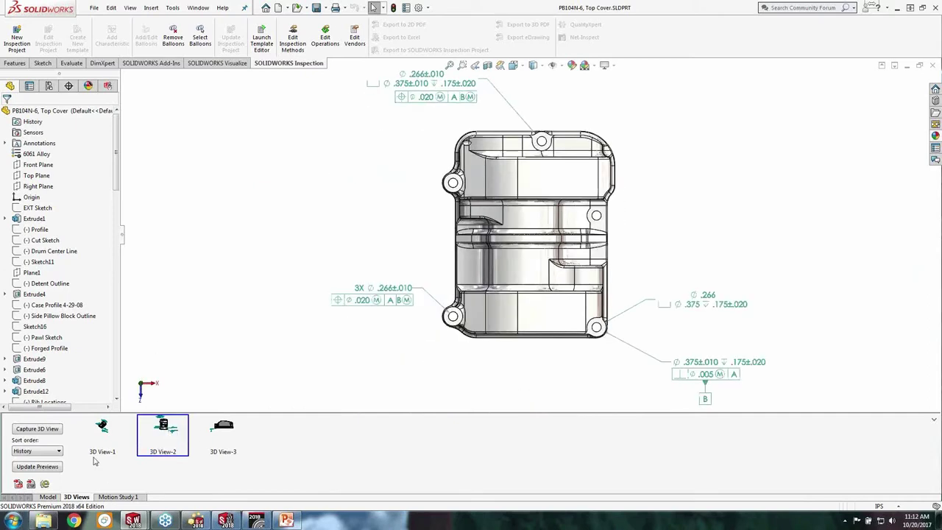
Start publishing the top cover to 3D PDF and inspect the 2018-MBD-Template layout in the template editor
{"action": "left_click", "coordinate": [17, 483]}
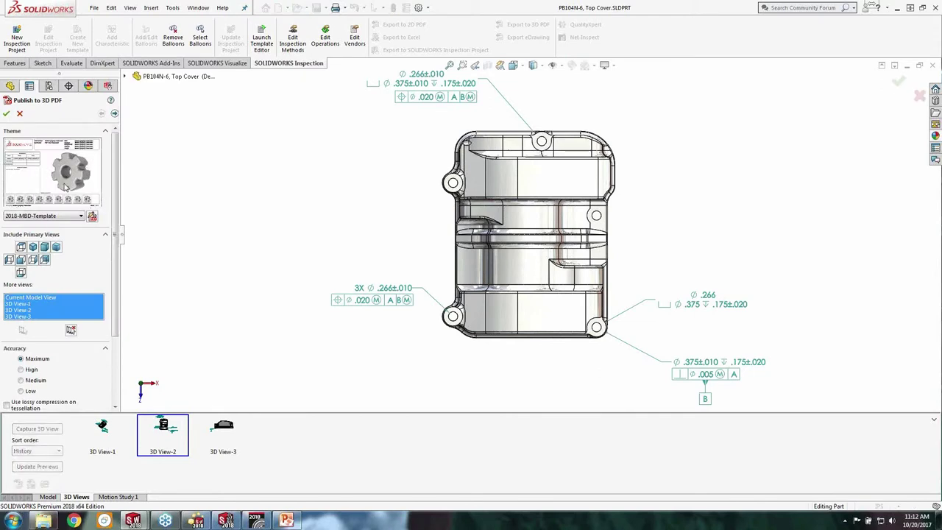
{"action": "left_click", "coordinate": [93, 217]}
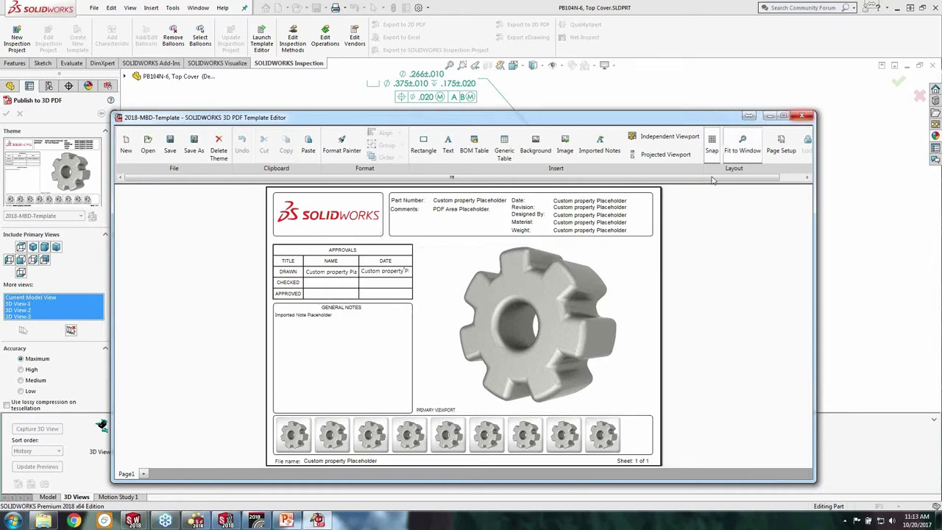
{"action": "left_click", "coordinate": [802, 116]}
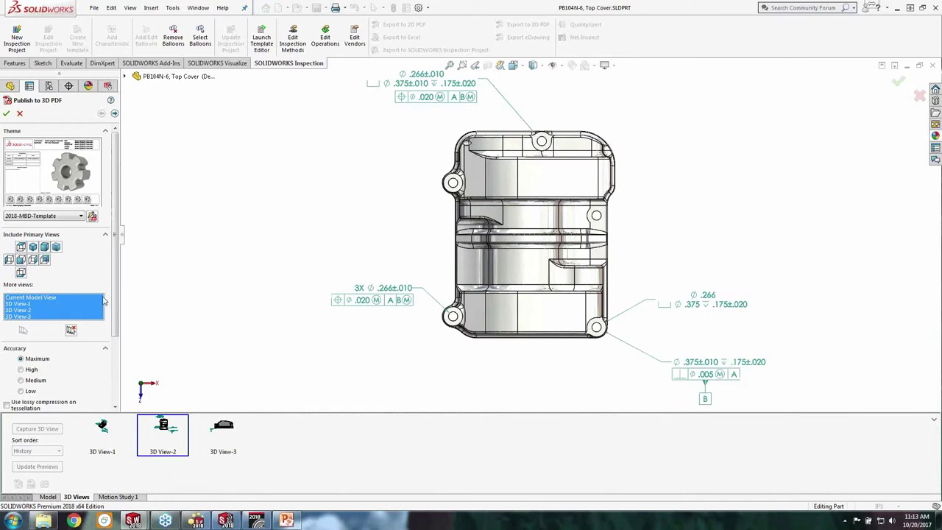
Review the included views, accuracy and attachment options for the 3D PDF, including the STEP 242 attachment
{"action": "scroll", "coordinate": [115, 283], "scroll_direction": "down", "scroll_amount": 3}
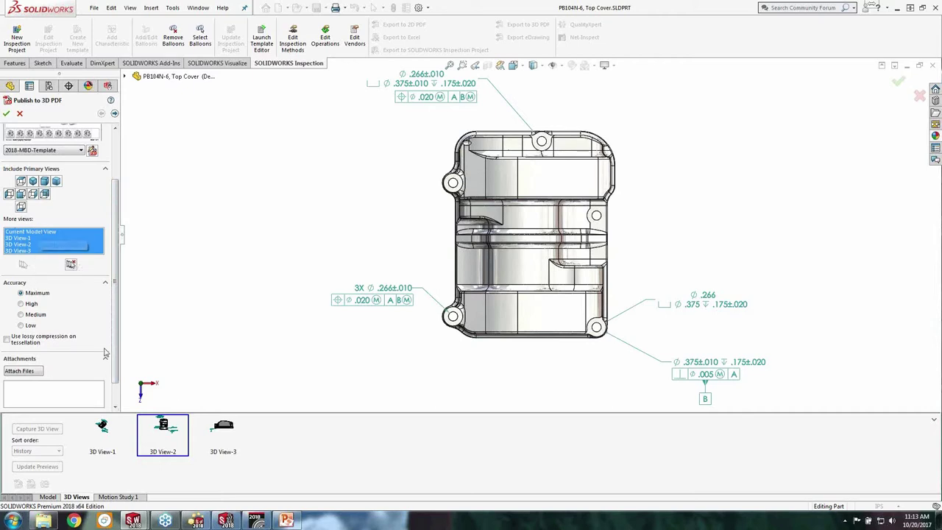
{"action": "left_click_drag", "start_coordinate": [117, 341], "coordinate": [112, 365]}
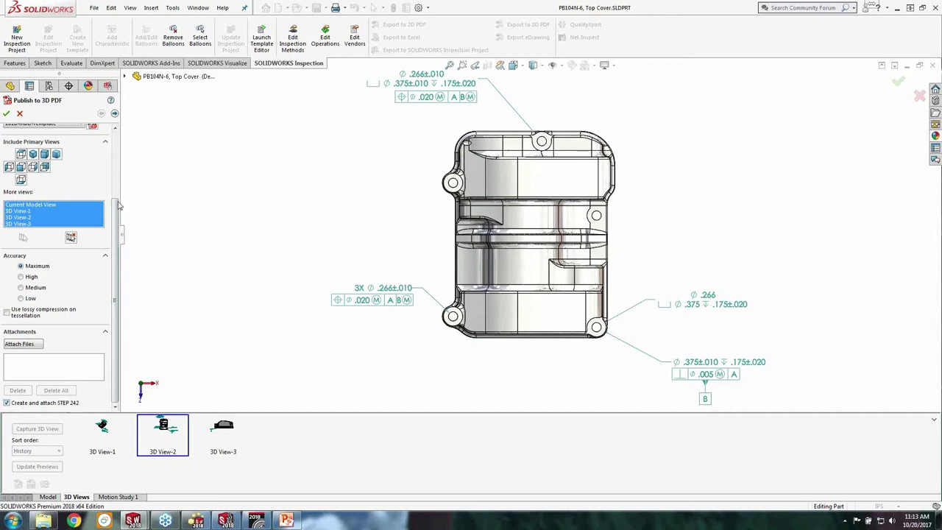
{"action": "scroll", "coordinate": [120, 210], "scroll_direction": "up", "scroll_amount": 3}
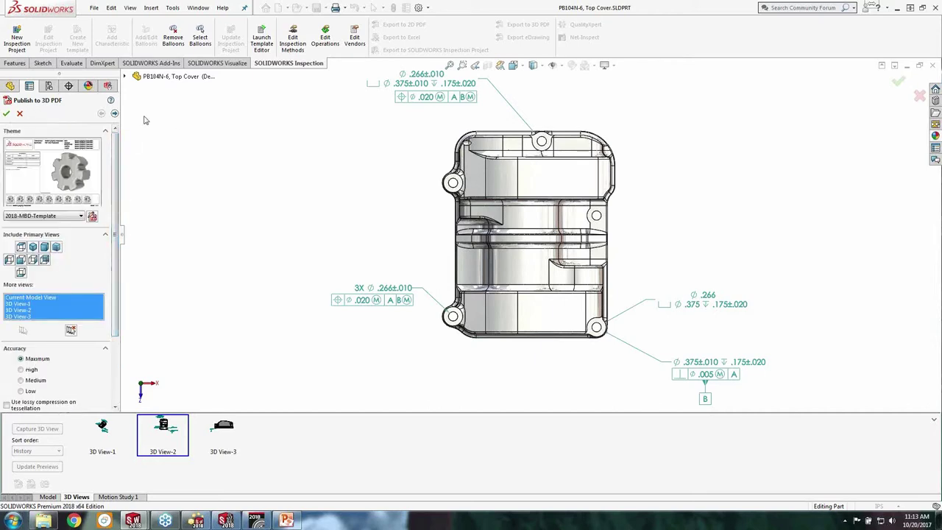
Inspect the custom property text assignments for the PDF's output fields, including the choices for Material
{"action": "left_click", "coordinate": [114, 113]}
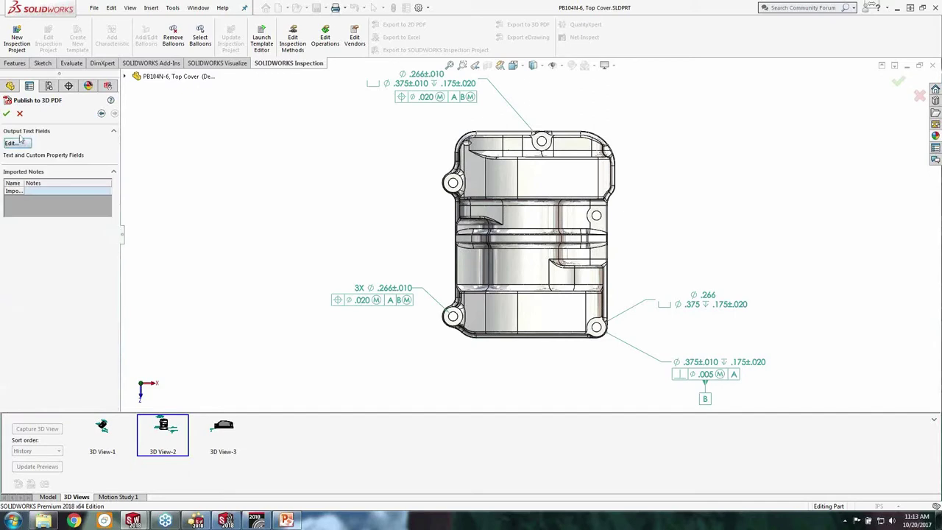
{"action": "left_click", "coordinate": [19, 145]}
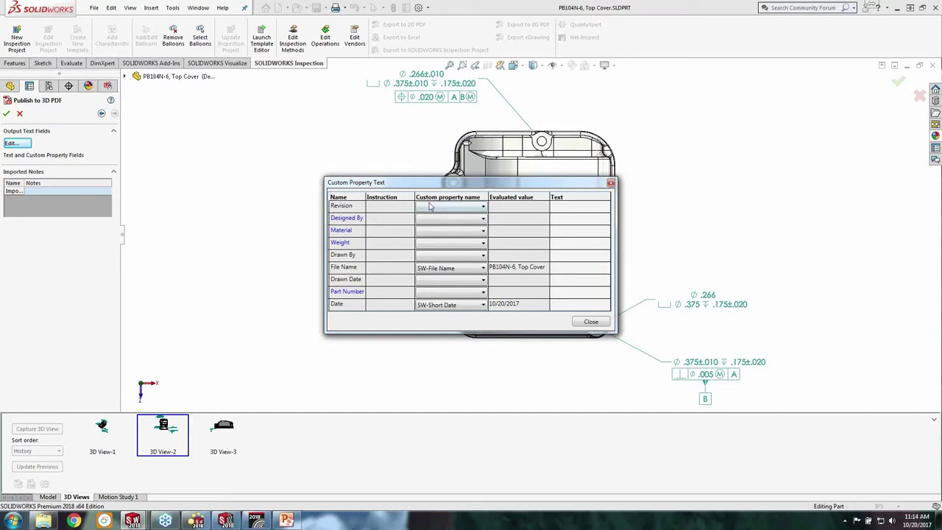
{"action": "left_click_drag", "start_coordinate": [436, 185], "coordinate": [240, 159]}
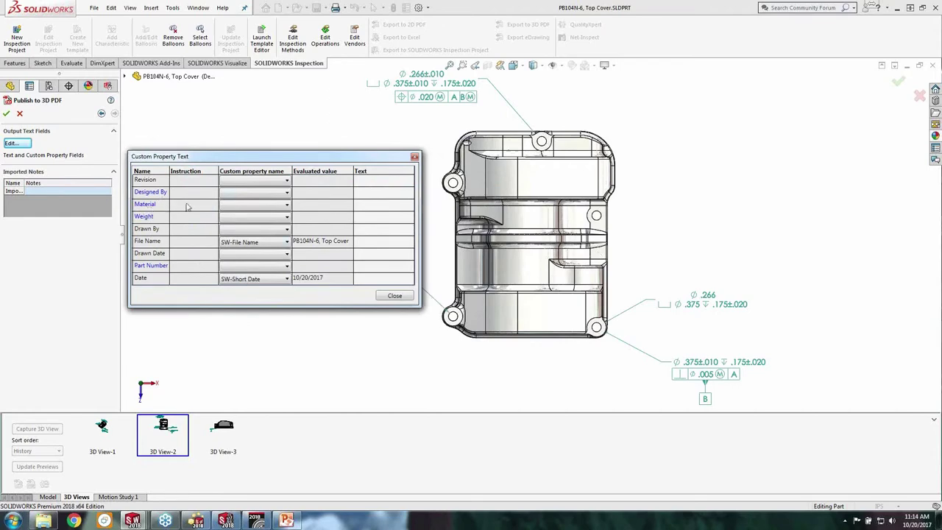
{"action": "left_click", "coordinate": [287, 205]}
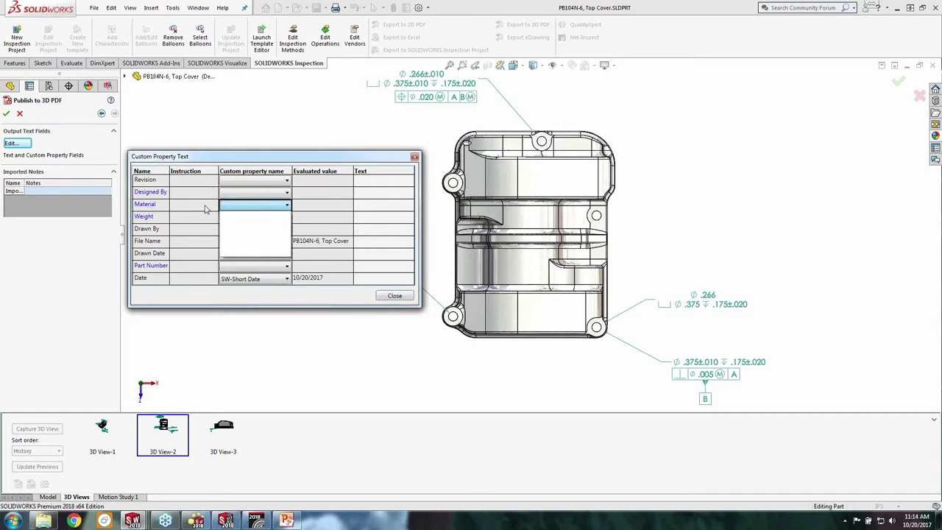
{"action": "left_click", "coordinate": [401, 157]}
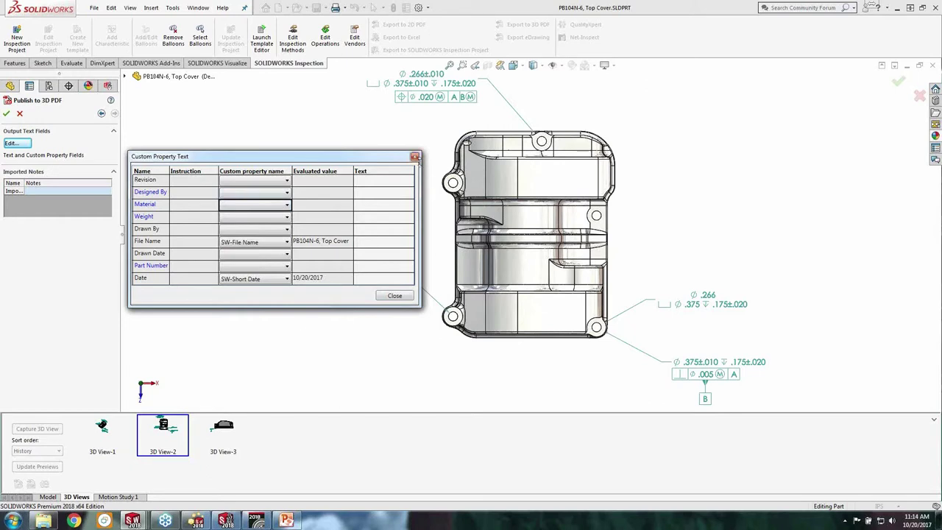
{"action": "left_click", "coordinate": [415, 157]}
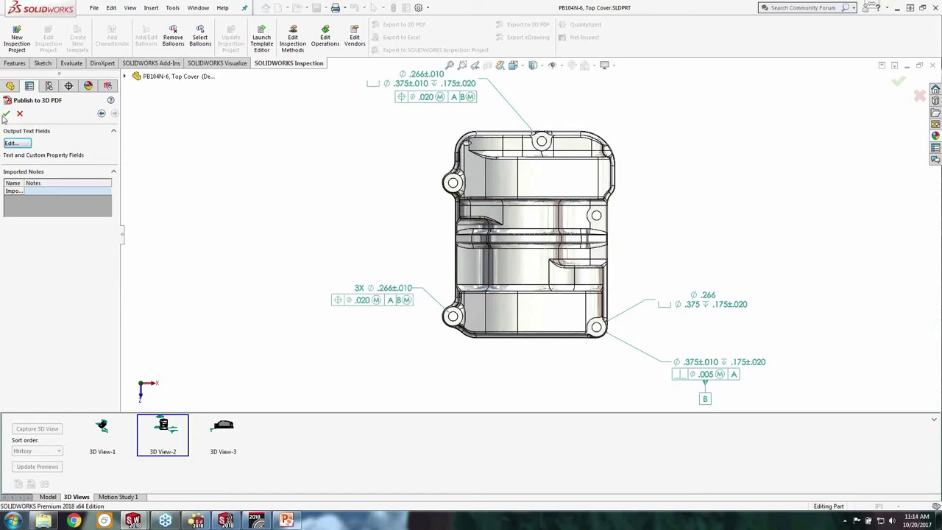
Publish the 3D PDF to the Desktop as PB104N-6, Top Cover.PDF with viewing after saving enabled
{"action": "left_click", "coordinate": [6, 114]}
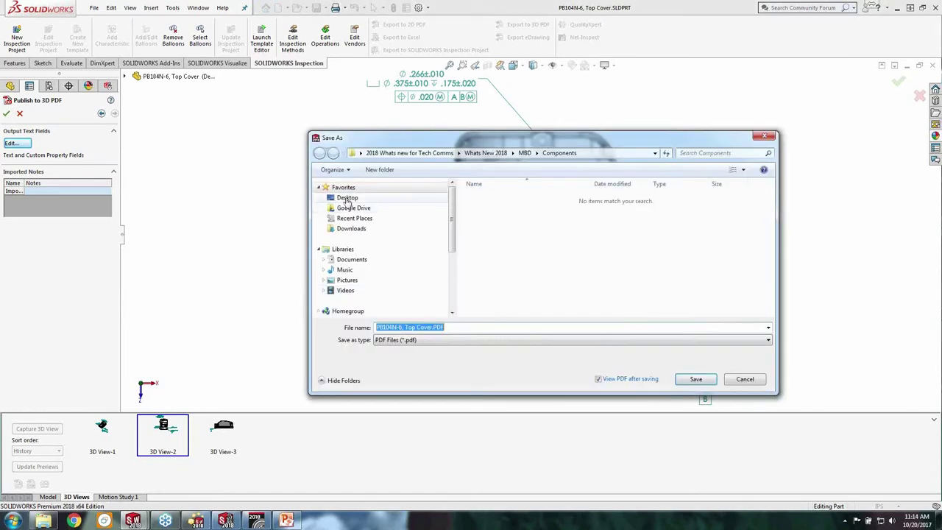
{"action": "left_click", "coordinate": [347, 198]}
{"action": "left_click", "coordinate": [700, 379]}
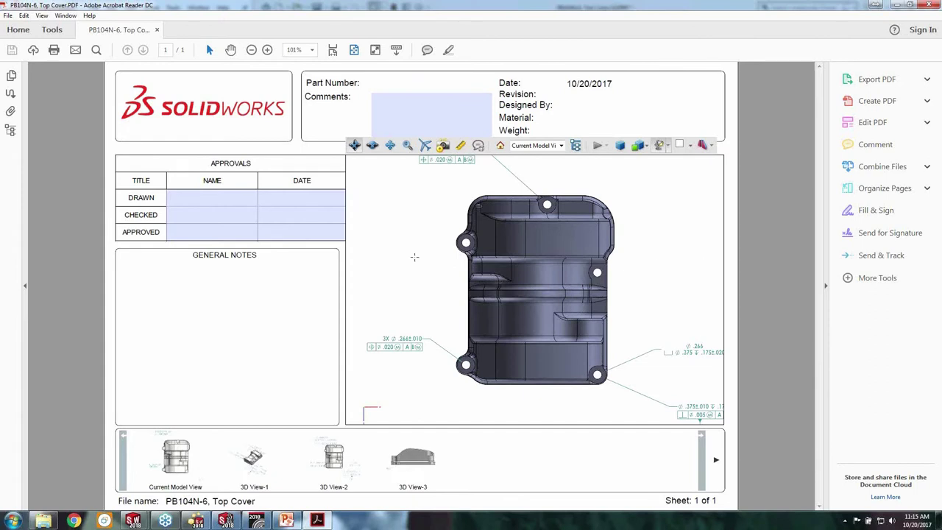
Examine the STEP file attached to the published PDF and its available actions, and return to the page thumbnails
{"action": "left_click", "coordinate": [11, 113]}
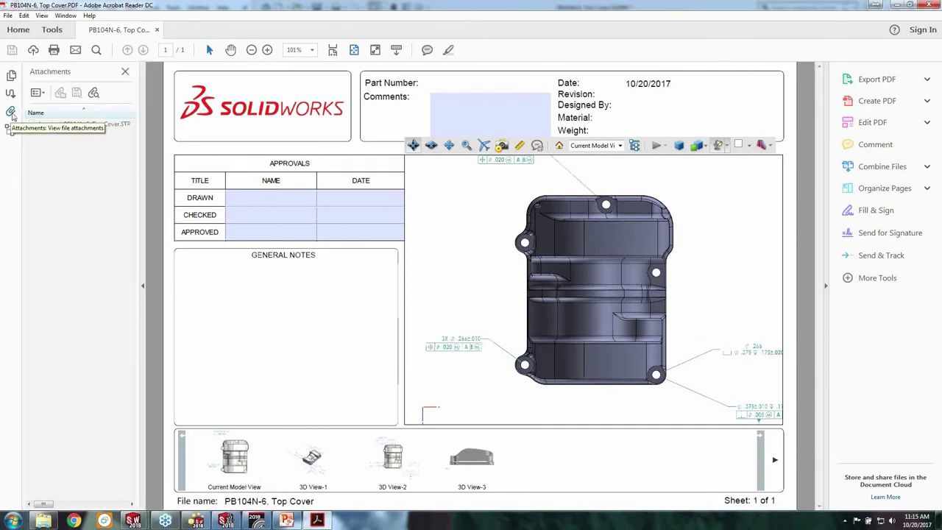
{"action": "left_click", "coordinate": [72, 125]}
{"action": "mouse_move", "coordinate": [87, 132]}
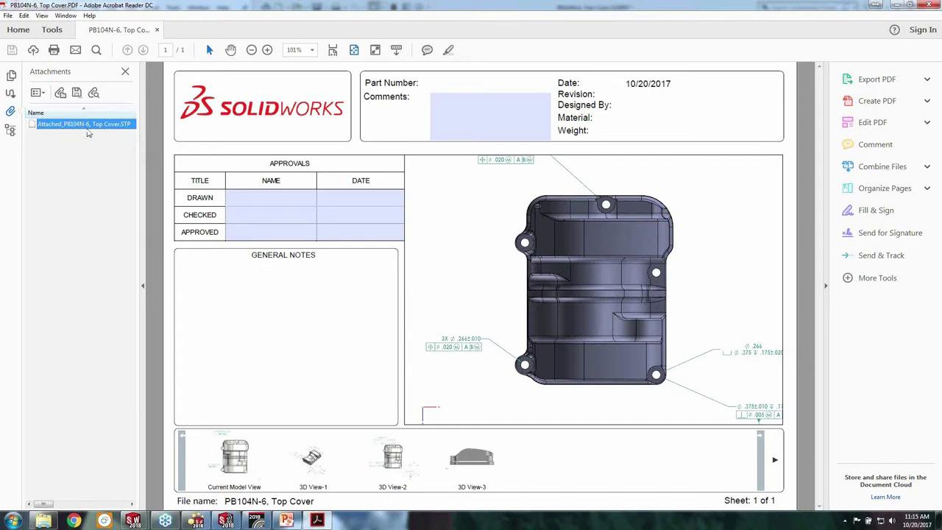
{"action": "mouse_move", "coordinate": [125, 127]}
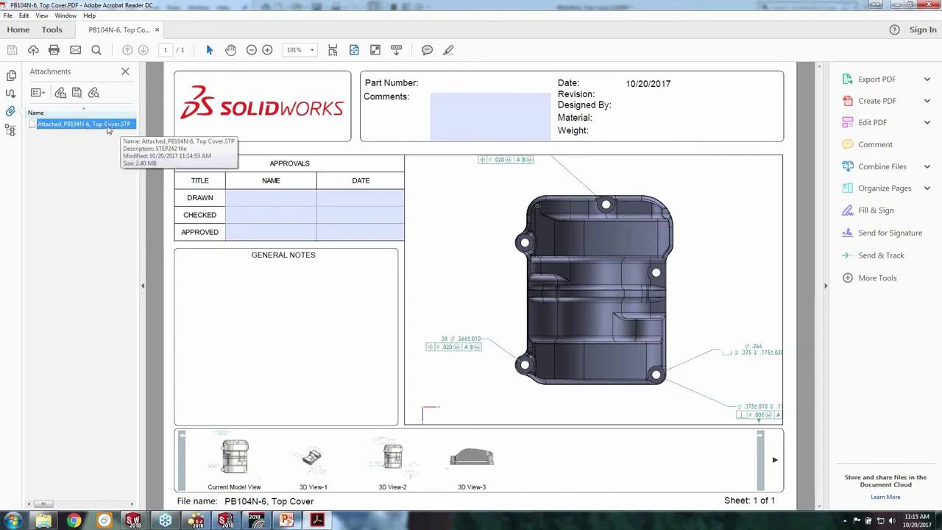
{"action": "right_click", "coordinate": [109, 127]}
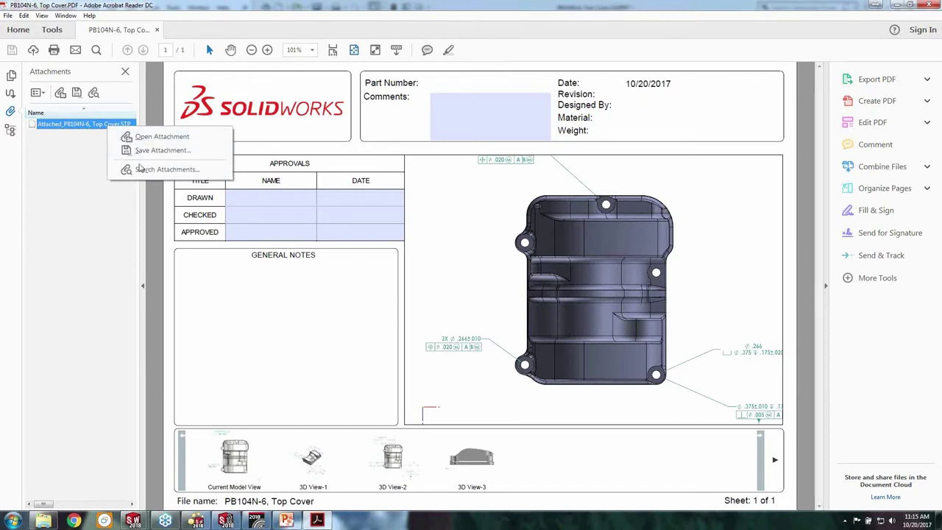
{"action": "left_click", "coordinate": [12, 76]}
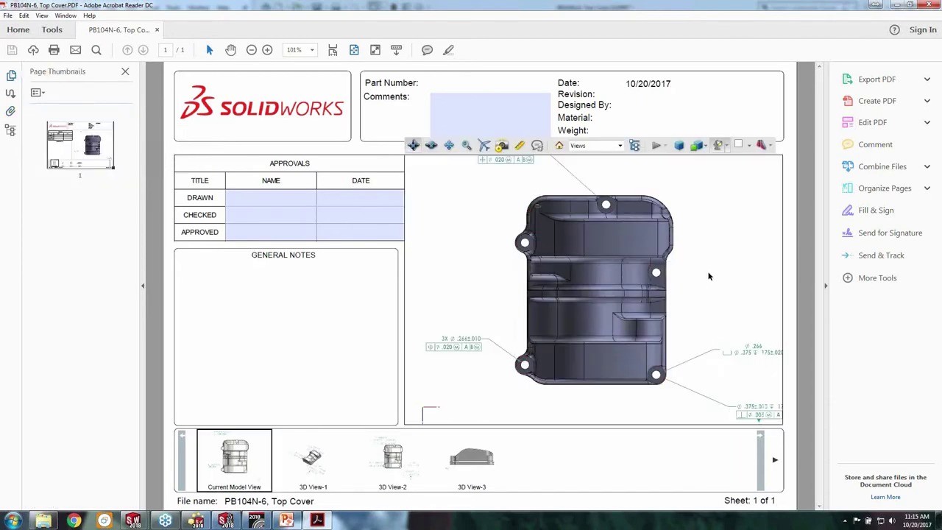
Examine the interactive top cover model and its annotations in the PDF, including 3D View-1, and close the document
{"action": "left_click_drag", "start_coordinate": [710, 314], "coordinate": [413, 398]}
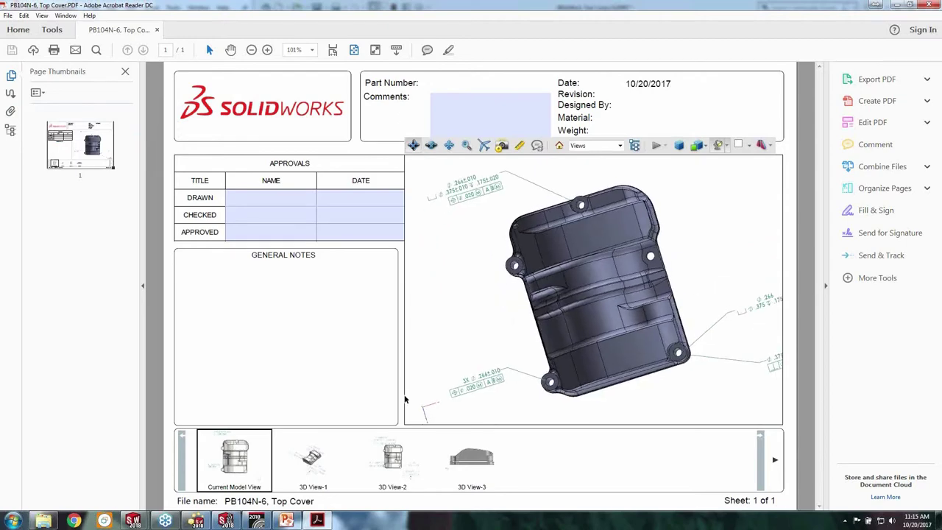
{"action": "scroll", "coordinate": [560, 383], "scroll_direction": "down", "scroll_amount": 3}
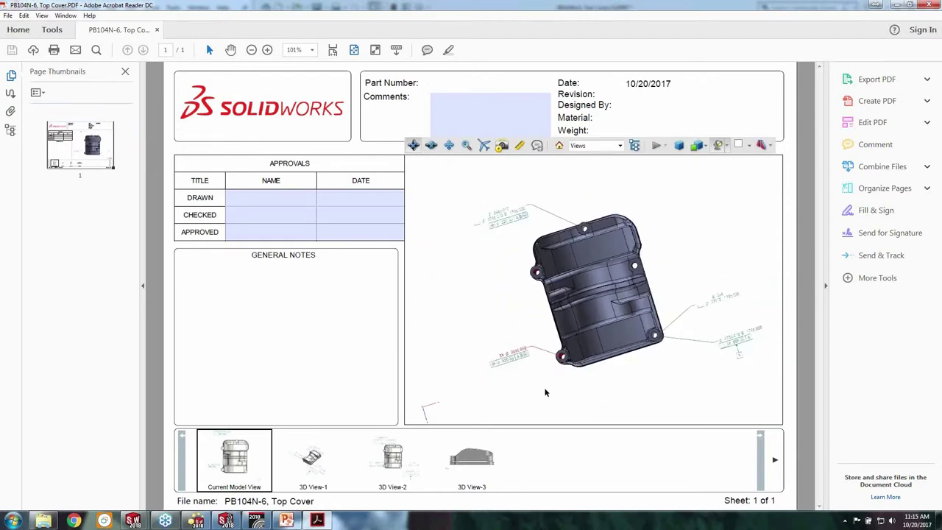
{"action": "scroll", "coordinate": [539, 355], "scroll_direction": "up", "scroll_amount": 5}
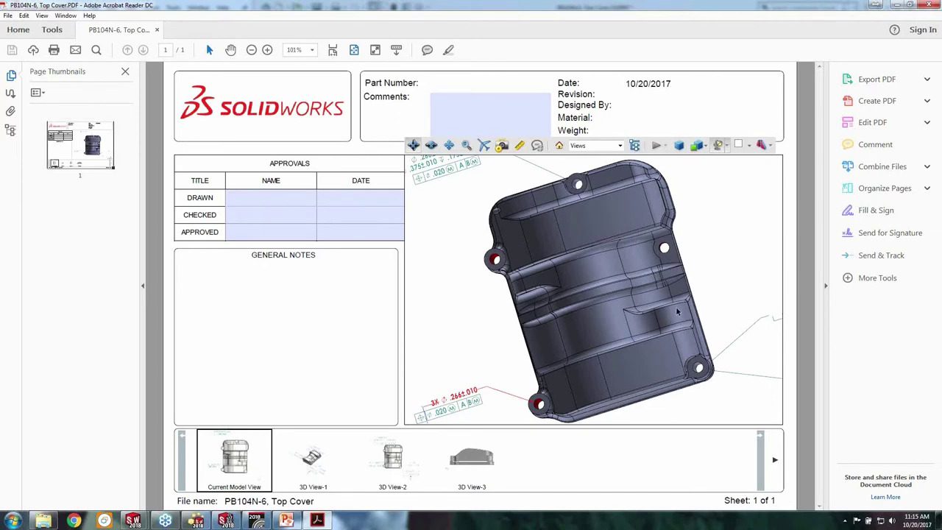
{"action": "left_click_drag", "start_coordinate": [443, 161], "coordinate": [473, 210]}
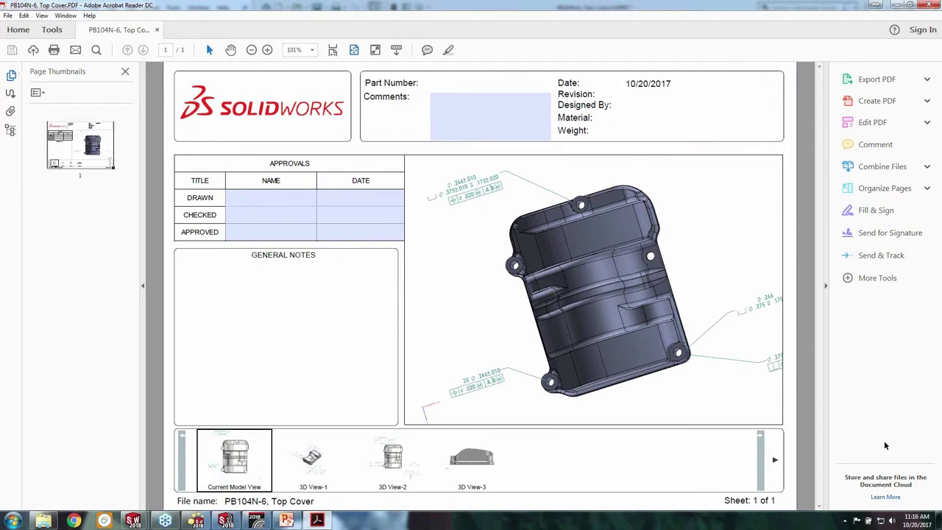
{"action": "left_click", "coordinate": [326, 462]}
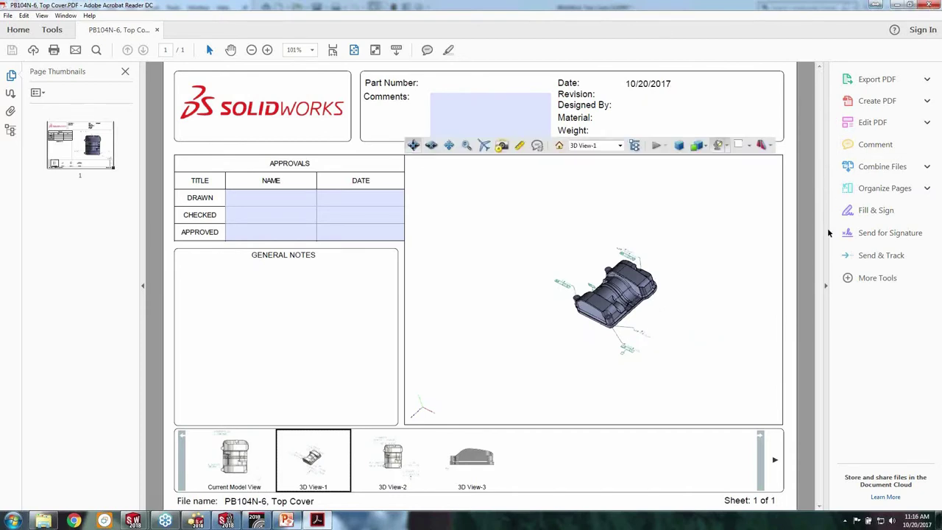
{"action": "left_click", "coordinate": [932, 4]}
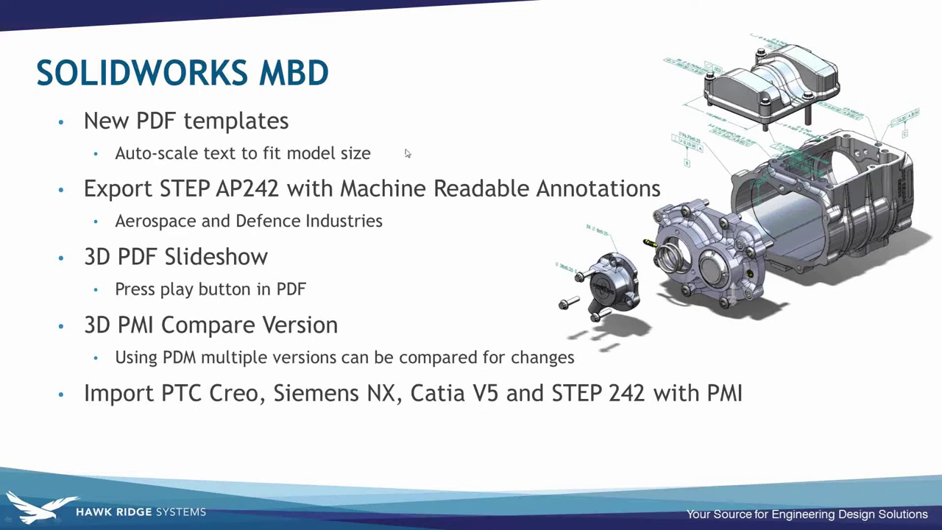
{"action": "left_click", "coordinate": [591, 64]}
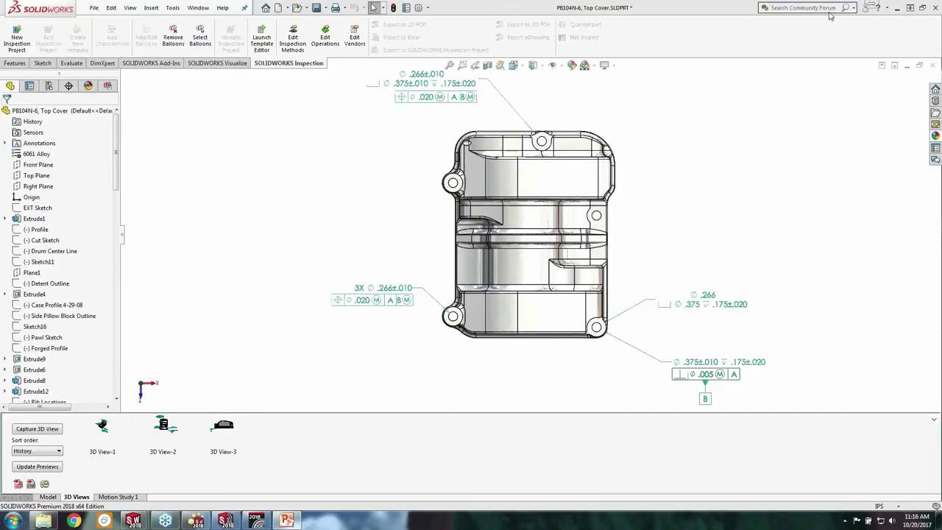
Reopen the published top cover PDF from the desktop, play through its saved 3D views, and close it without saving
{"action": "left_click", "coordinate": [898, 7]}
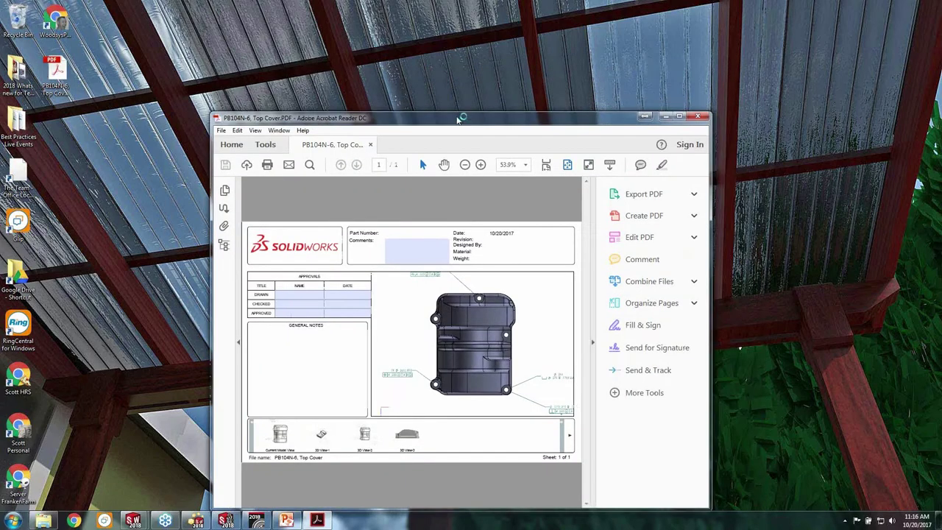
{"action": "double_click", "coordinate": [437, 118]}
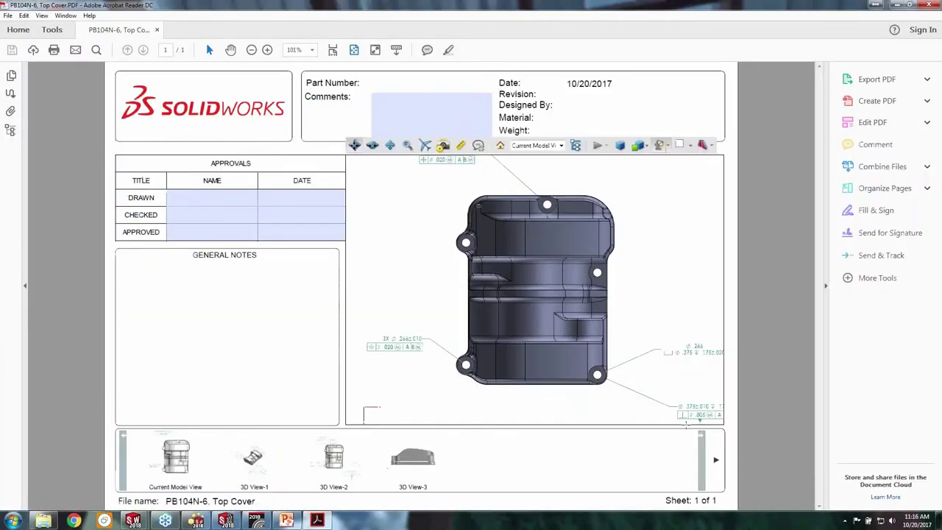
{"action": "left_click", "coordinate": [718, 462]}
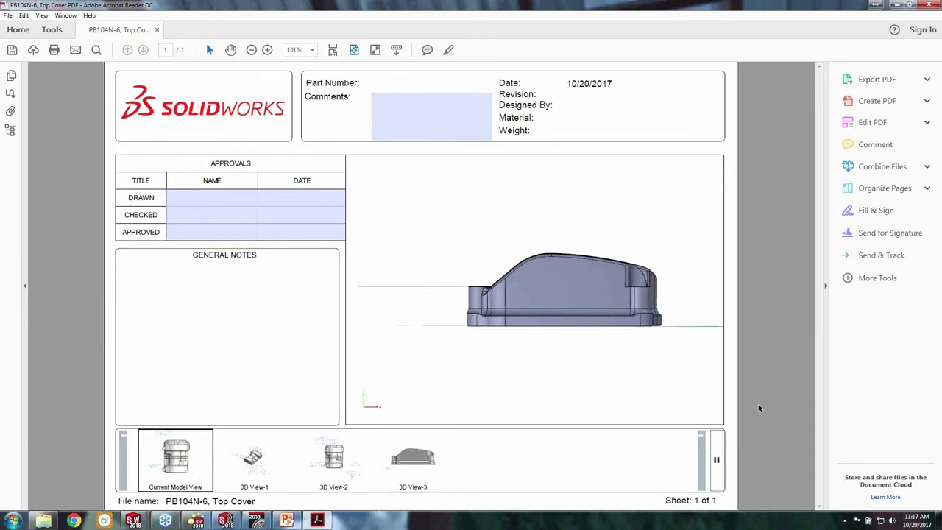
{"action": "left_click", "coordinate": [930, 5]}
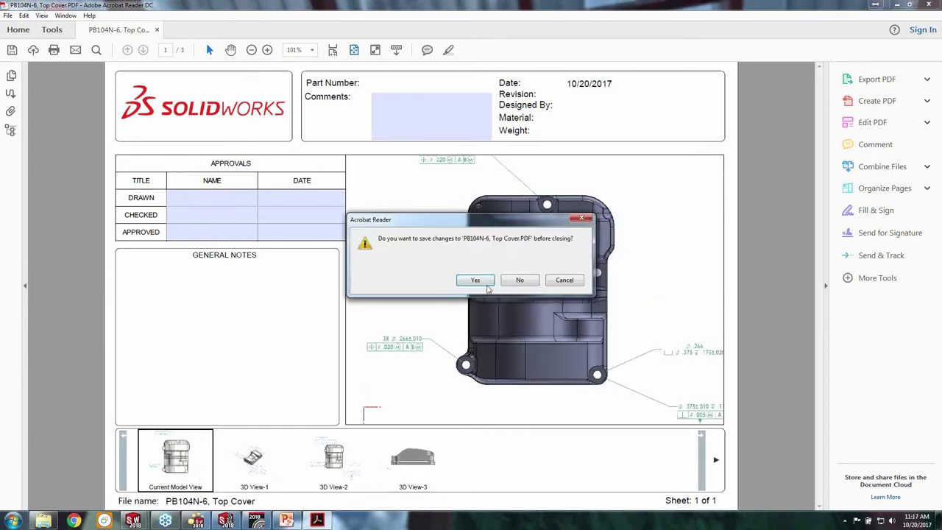
{"action": "left_click", "coordinate": [521, 280]}
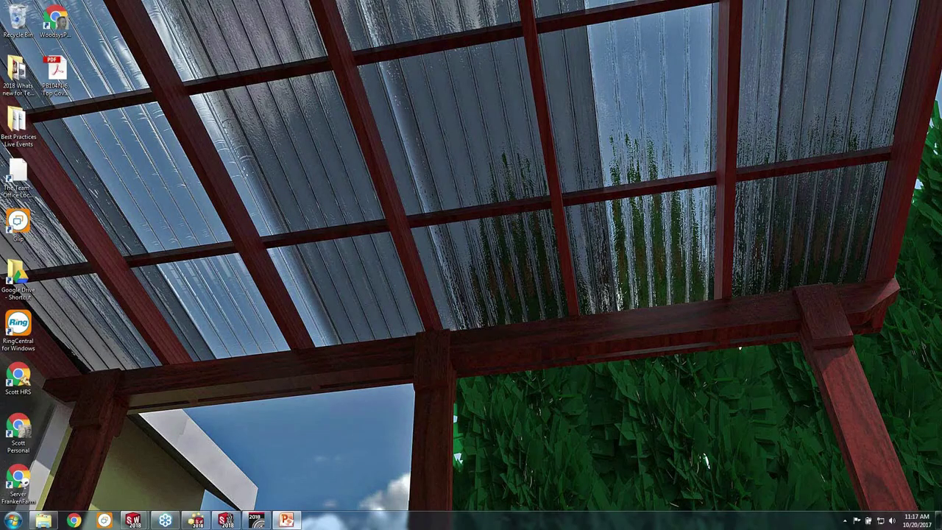
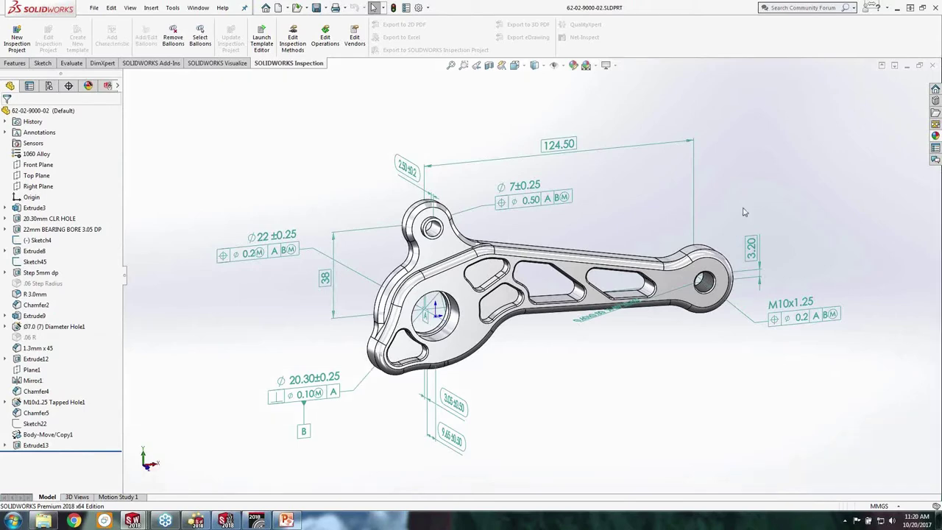
Start an inspection project for the control arm using the Default.swidot template and link Part Name to the Description property FRONT CONTROL ARM
{"action": "mouse_move", "coordinate": [638, 217]}
{"action": "middle_mouse_down"}
{"action": "mouse_move", "coordinate": [623, 194]}
{"action": "mouse_move", "coordinate": [545, 195]}
{"action": "mouse_move", "coordinate": [642, 213]}
{"action": "middle_mouse_up"}
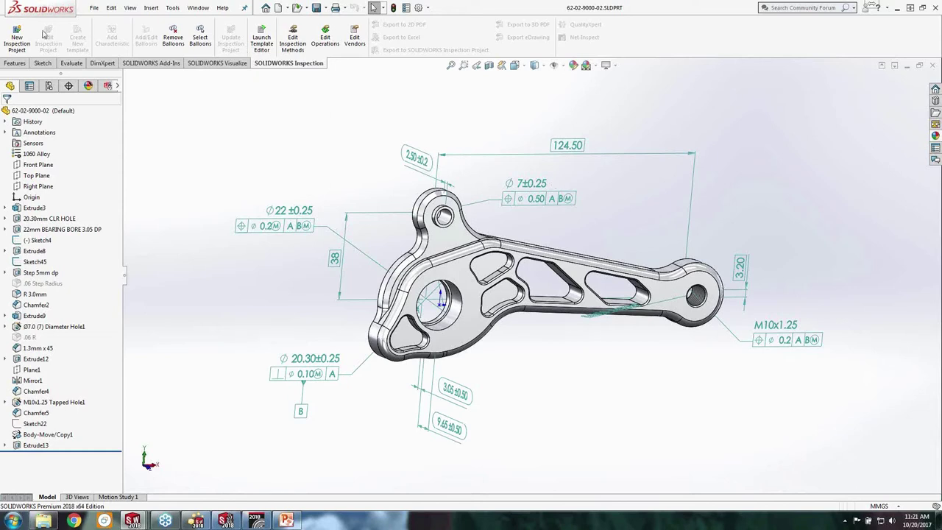
{"action": "left_click", "coordinate": [24, 48]}
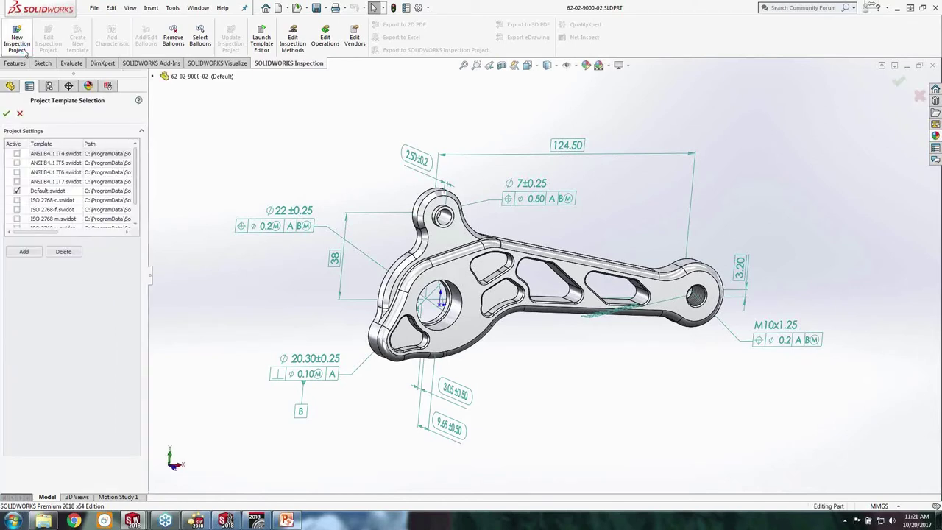
{"action": "left_click", "coordinate": [5, 113]}
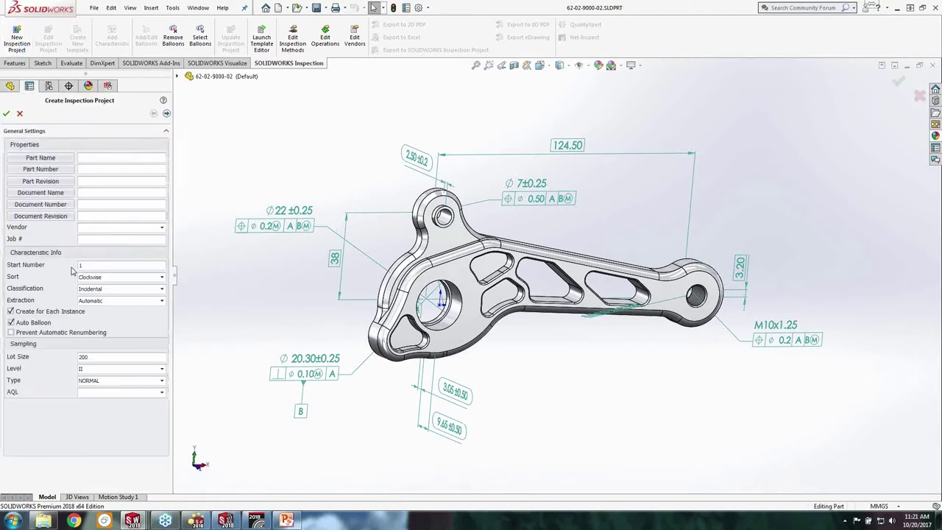
{"action": "left_click", "coordinate": [51, 160]}
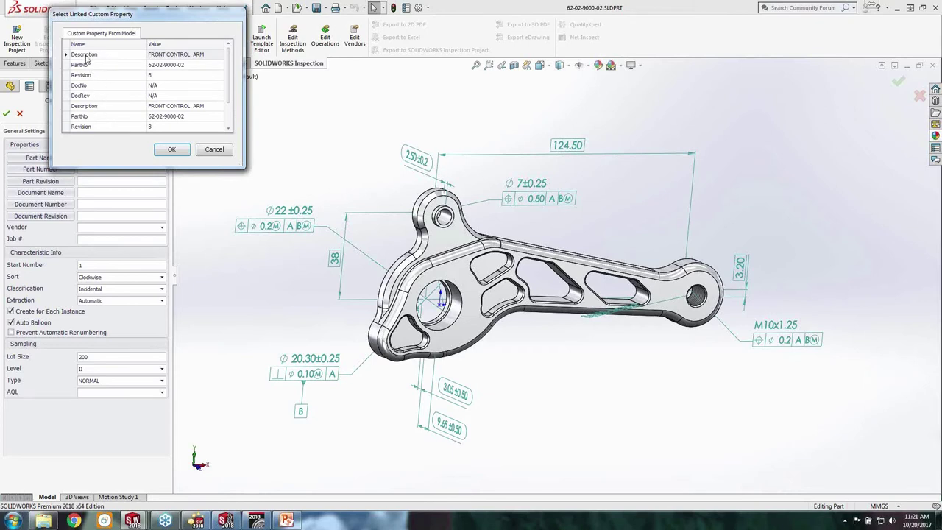
{"action": "left_click", "coordinate": [175, 59]}
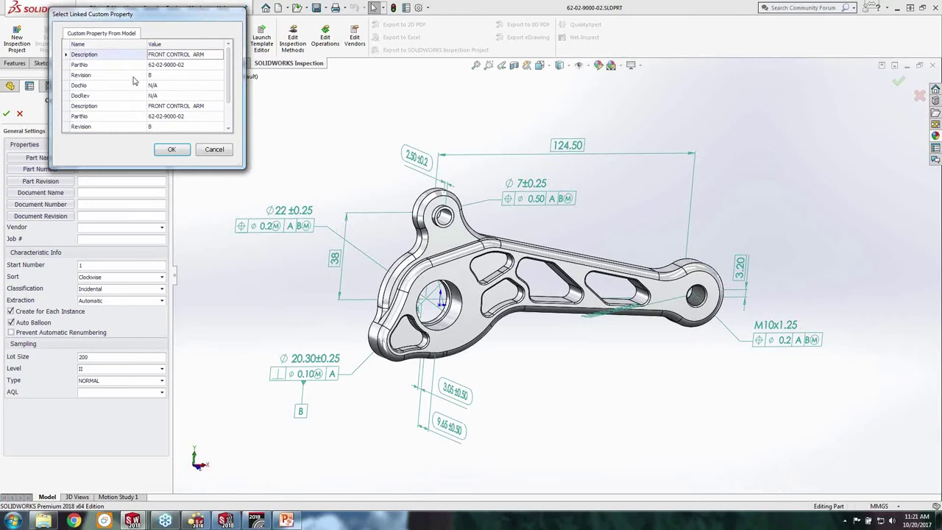
{"action": "left_click", "coordinate": [177, 149]}
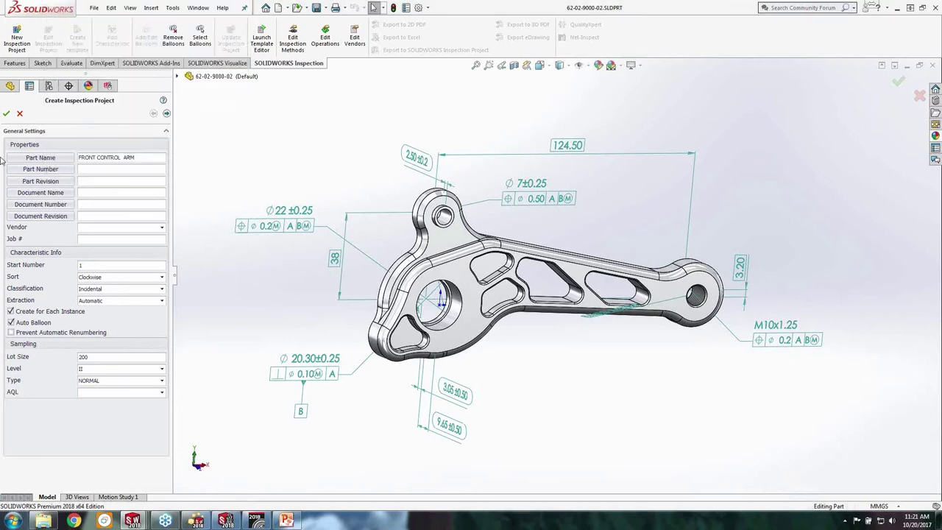
{"action": "left_click", "coordinate": [52, 172]}
{"action": "left_click", "coordinate": [156, 65]}
{"action": "left_click", "coordinate": [168, 149]}
{"action": "left_click", "coordinate": [65, 183]}
{"action": "left_click", "coordinate": [107, 77]}
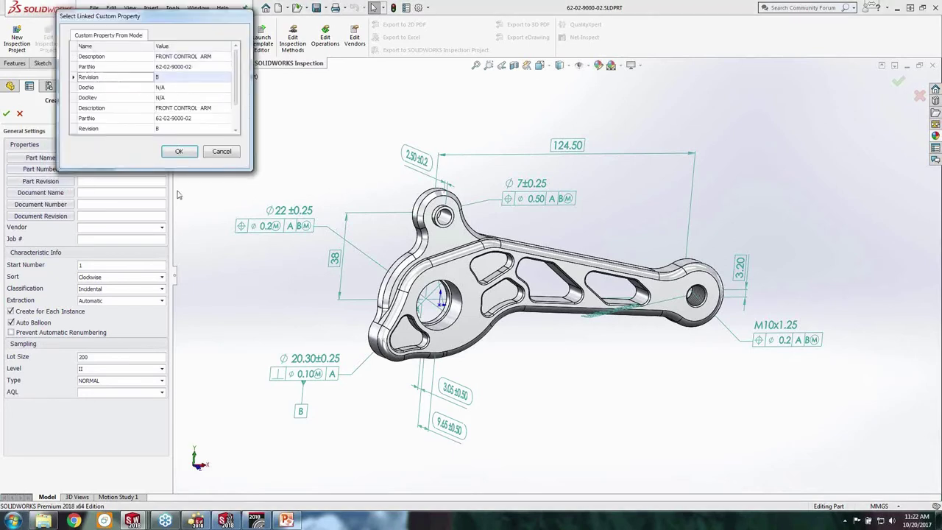
{"action": "left_click", "coordinate": [184, 152]}
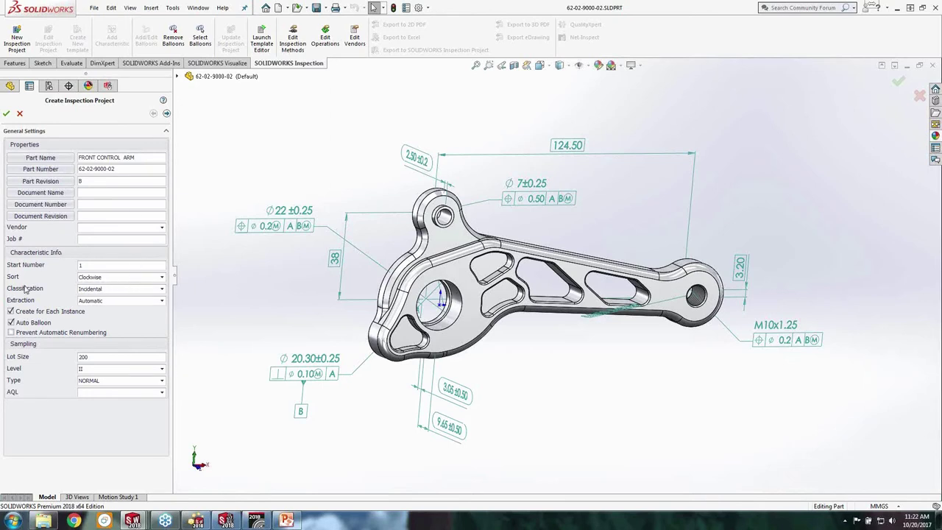
Create the inspection project with the default extraction settings and By Precision tolerances in mm, and check the balloons on the control arm
{"action": "left_click", "coordinate": [167, 114]}
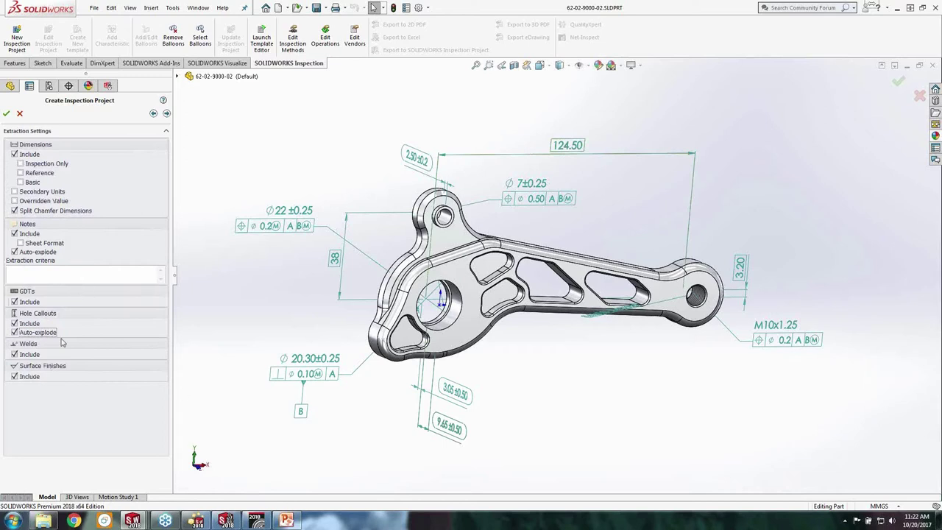
{"action": "left_click", "coordinate": [167, 115]}
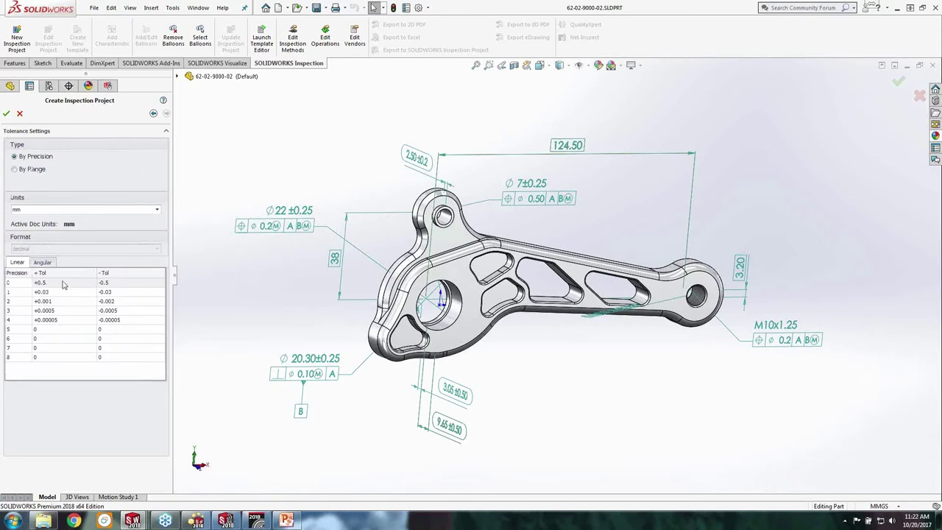
{"action": "left_click", "coordinate": [7, 115]}
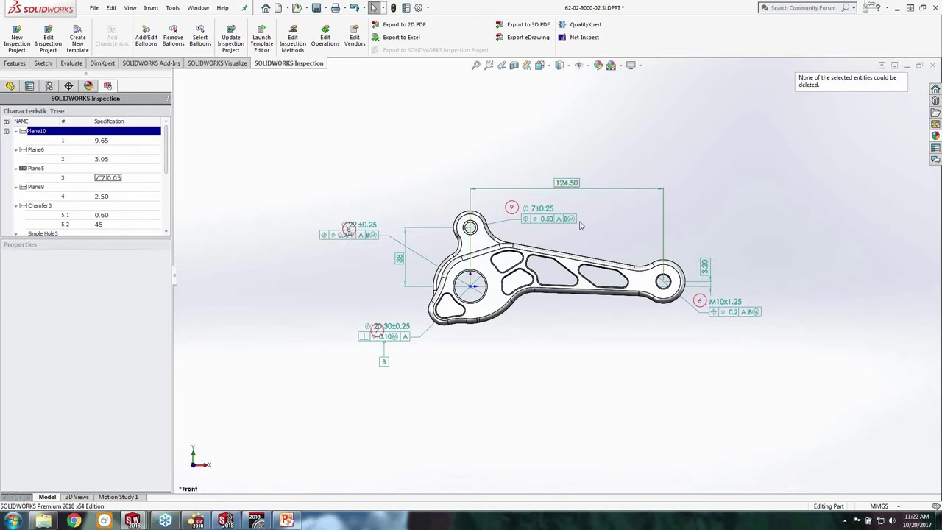
{"action": "middle_click_drag", "start_coordinate": [614, 213], "coordinate": [579, 242]}
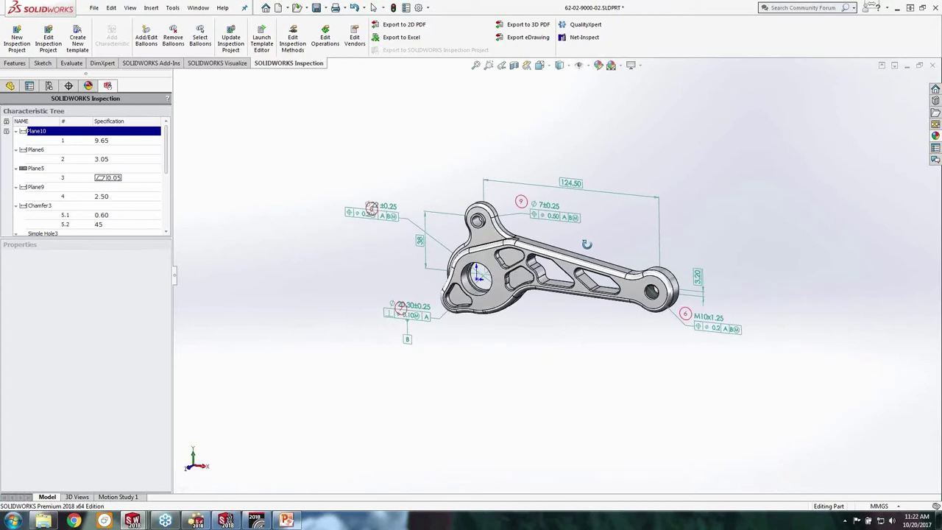
{"action": "middle_click_drag", "start_coordinate": [512, 339], "coordinate": [518, 349]}
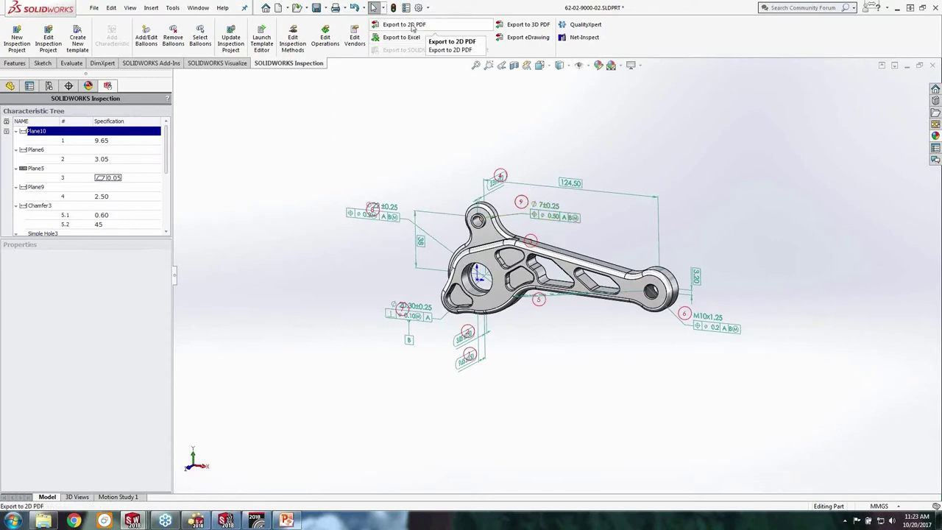
Show the part's saved 3D views and export the ballooned control arm as a 3D PDF named 62-02-9000-02.pdf on the Desktop
{"action": "left_click", "coordinate": [77, 498]}
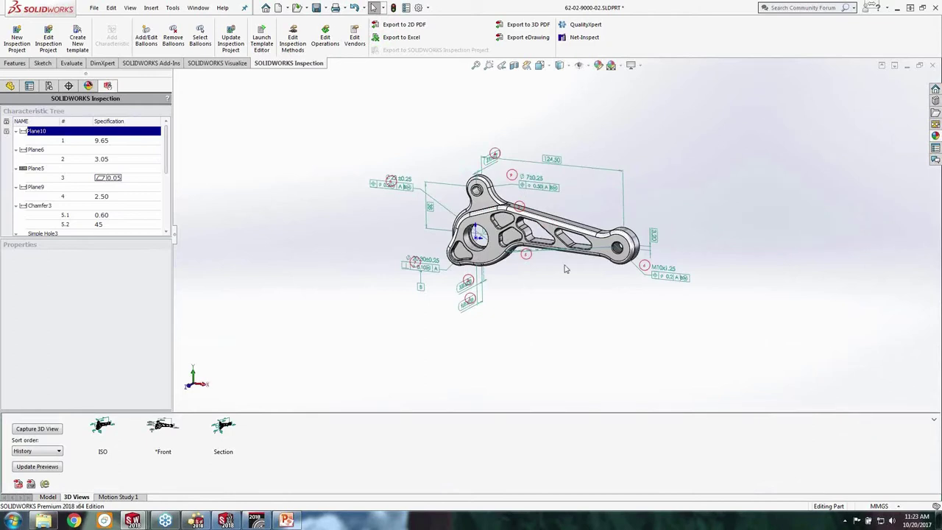
{"action": "left_click", "coordinate": [517, 28]}
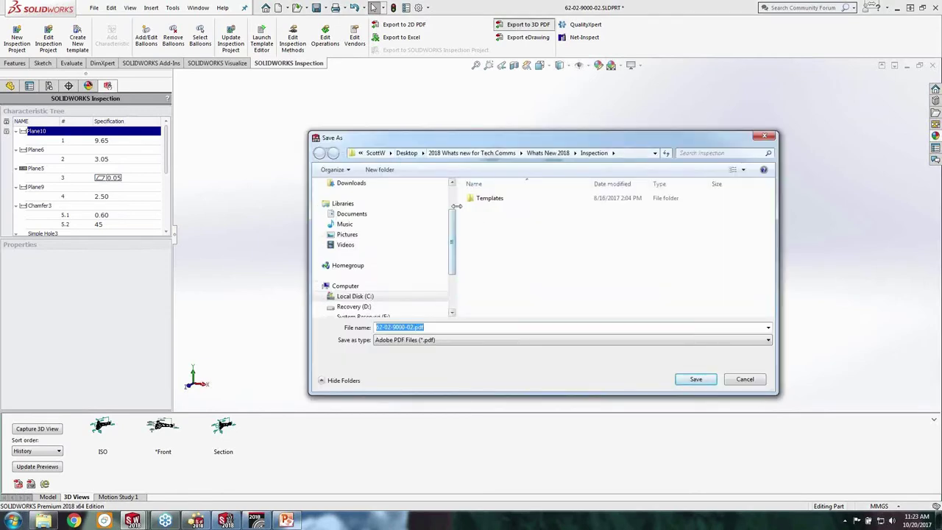
{"action": "scroll", "coordinate": [451, 221], "scroll_direction": "up", "scroll_amount": 2}
{"action": "left_click", "coordinate": [347, 197]}
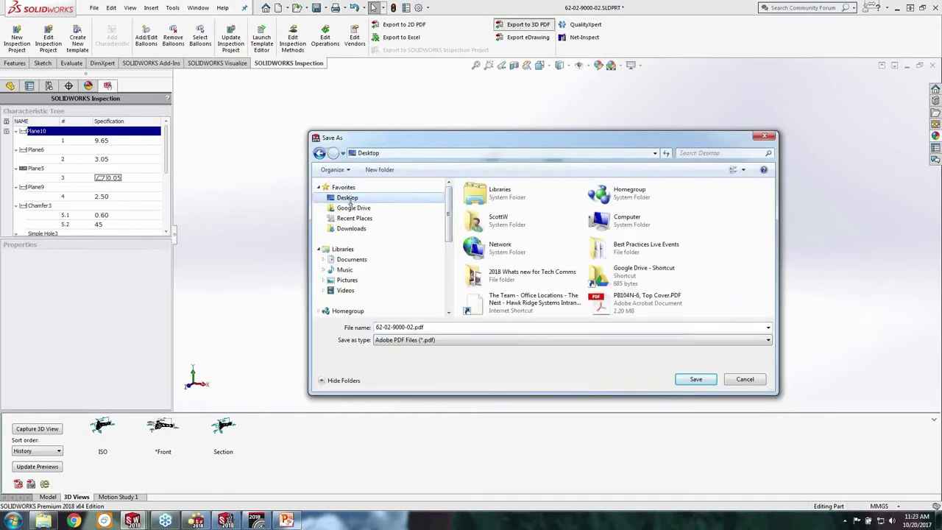
{"action": "left_click", "coordinate": [695, 380]}
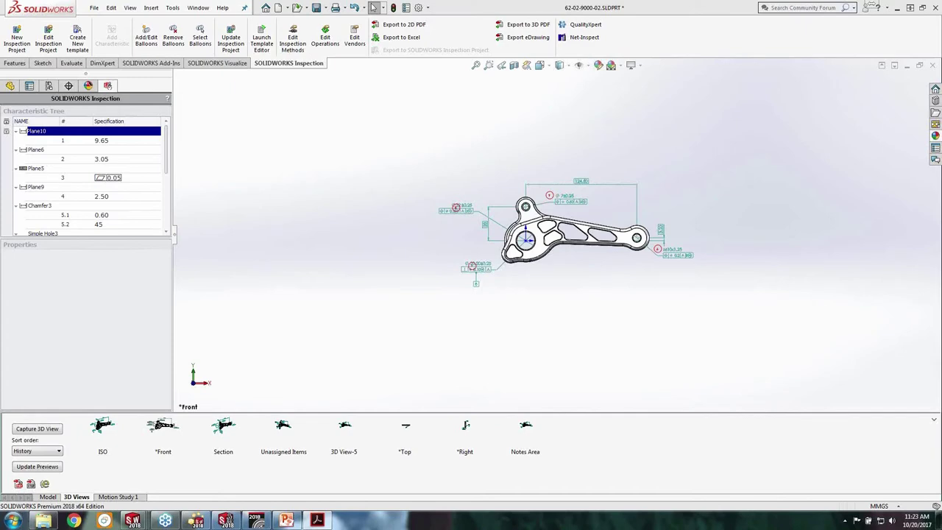
Examine the ballooned control arm in the exported 3D PDF, including the *Top view, from several angles and up close
{"action": "left_click_drag", "start_coordinate": [424, 111], "coordinate": [403, 94]}
{"action": "double_click", "coordinate": [404, 94]}
{"action": "left_click_drag", "start_coordinate": [425, 244], "coordinate": [374, 320]}
{"action": "left_click", "coordinate": [493, 461]}
{"action": "scroll", "coordinate": [290, 269], "scroll_direction": "up", "scroll_amount": 5}
{"action": "left_click_drag", "start_coordinate": [151, 364], "coordinate": [230, 212]}
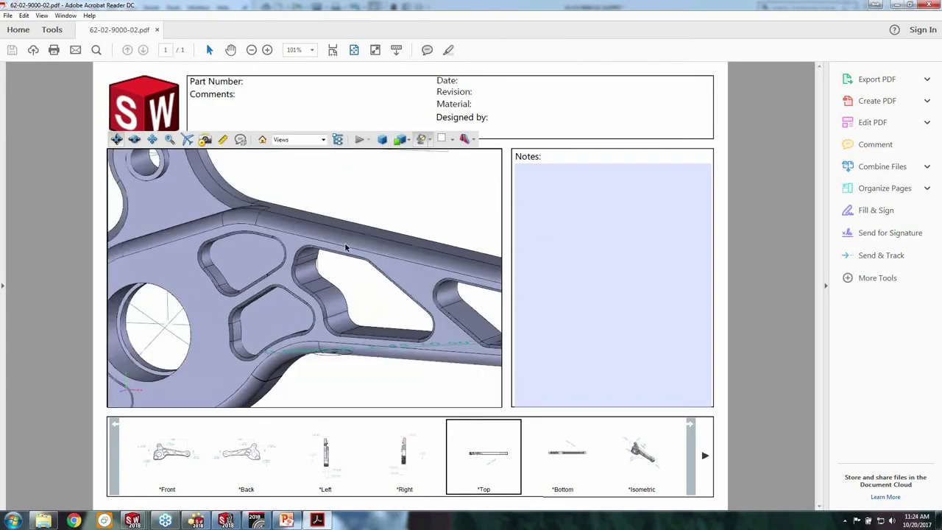
{"action": "scroll", "coordinate": [357, 269], "scroll_direction": "down", "scroll_amount": 5}
{"action": "mouse_move", "coordinate": [318, 271]}
{"action": "left_mouse_down"}
{"action": "mouse_move", "coordinate": [311, 328]}
{"action": "mouse_move", "coordinate": [329, 327]}
{"action": "mouse_move", "coordinate": [320, 235]}
{"action": "mouse_move", "coordinate": [400, 248]}
{"action": "left_mouse_up"}
{"action": "scroll", "coordinate": [269, 252], "scroll_direction": "up", "scroll_amount": 5}
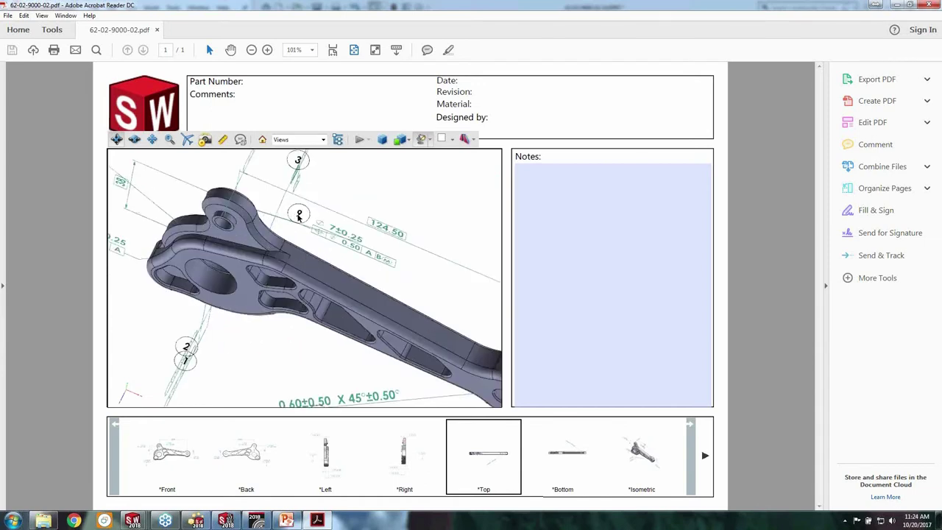
Enter the sample text "slkhsfkl" in the 3D PDF's Notes field
{"action": "left_click", "coordinate": [640, 235]}
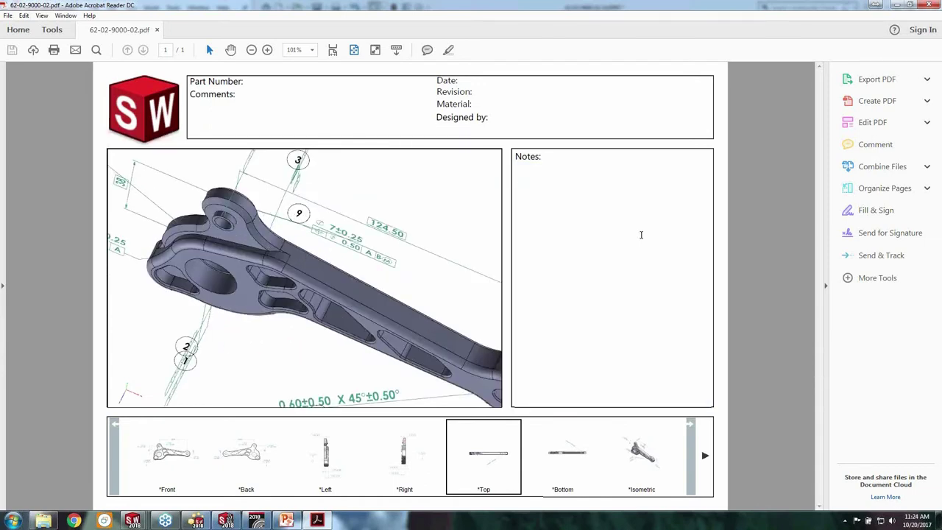
{"action": "type", "text": "slkhsfkl"}
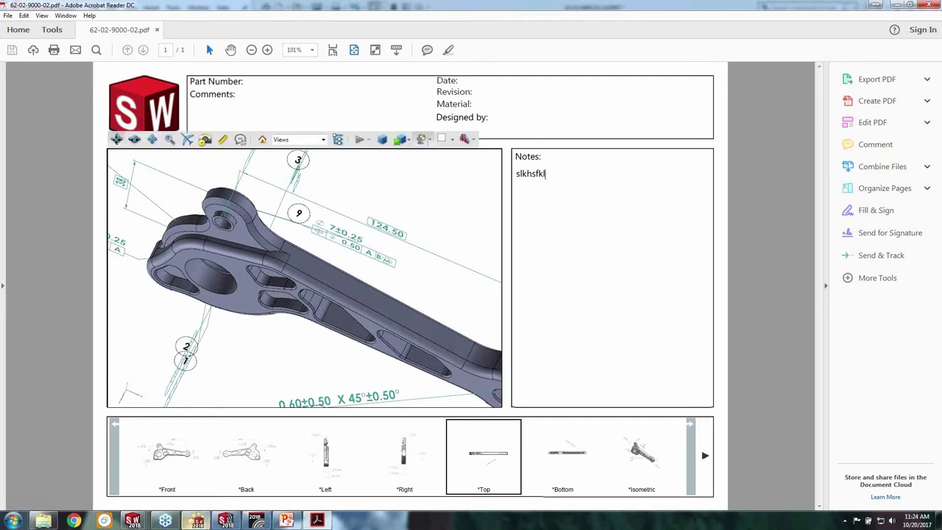
Switch to the control arm in SOLIDWORKS, export its AS9102 inspection report as 62-02-9000-02.xls on the Desktop, and view the report in Excel
{"action": "mouse_move", "coordinate": [134, 520]}
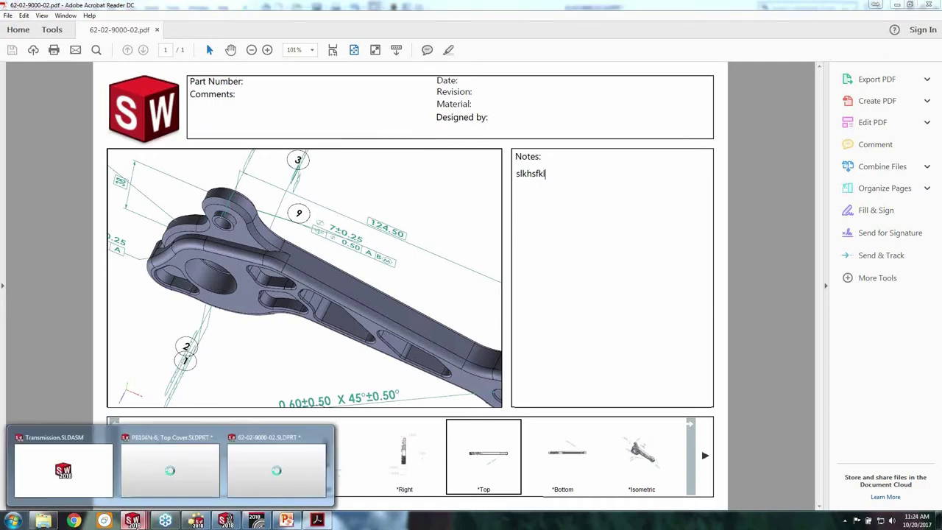
{"action": "left_click", "coordinate": [246, 482]}
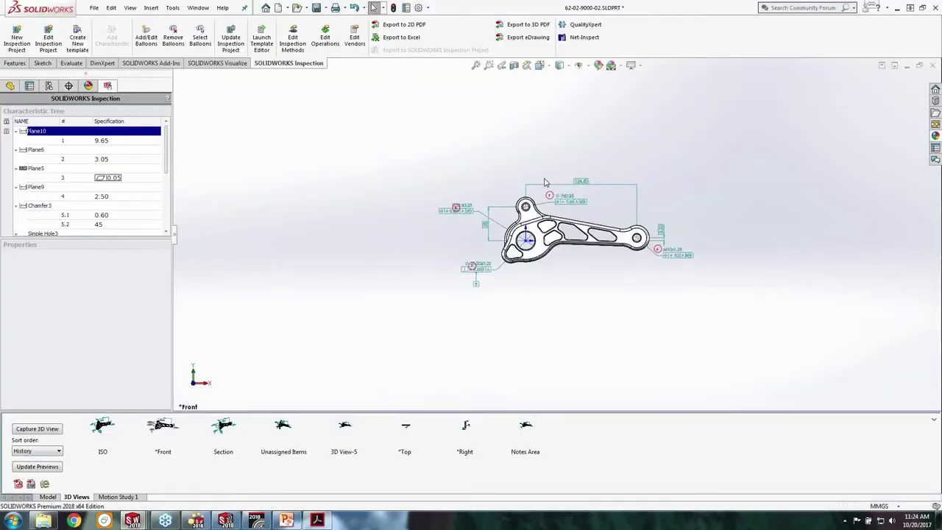
{"action": "left_click", "coordinate": [411, 37]}
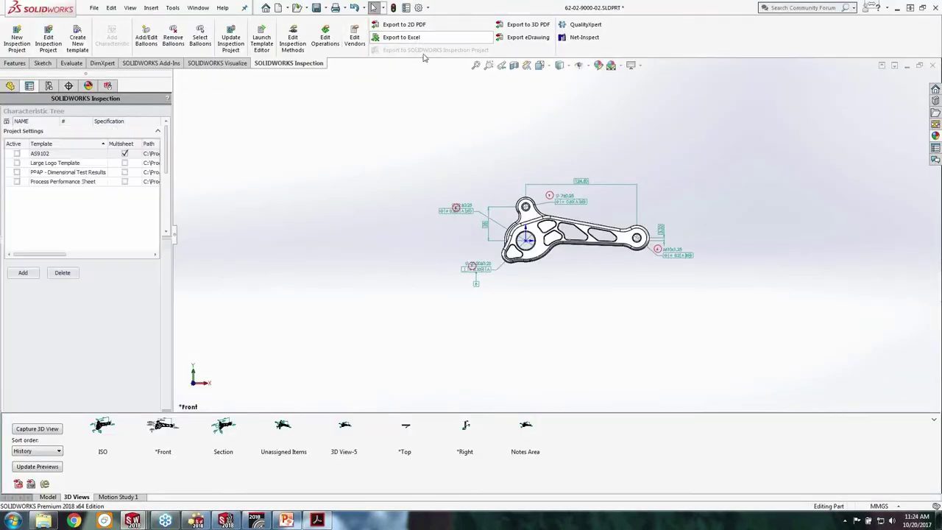
{"action": "left_click", "coordinate": [16, 154]}
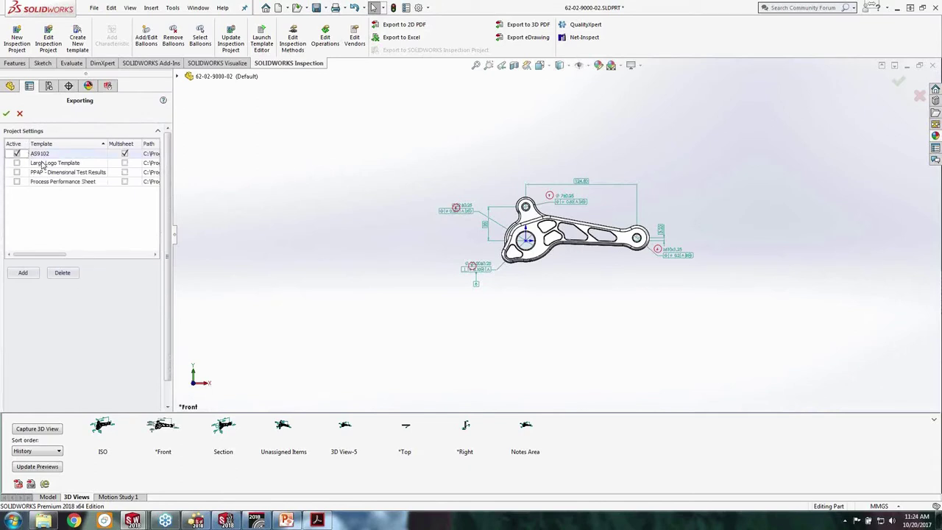
{"action": "left_click", "coordinate": [6, 114]}
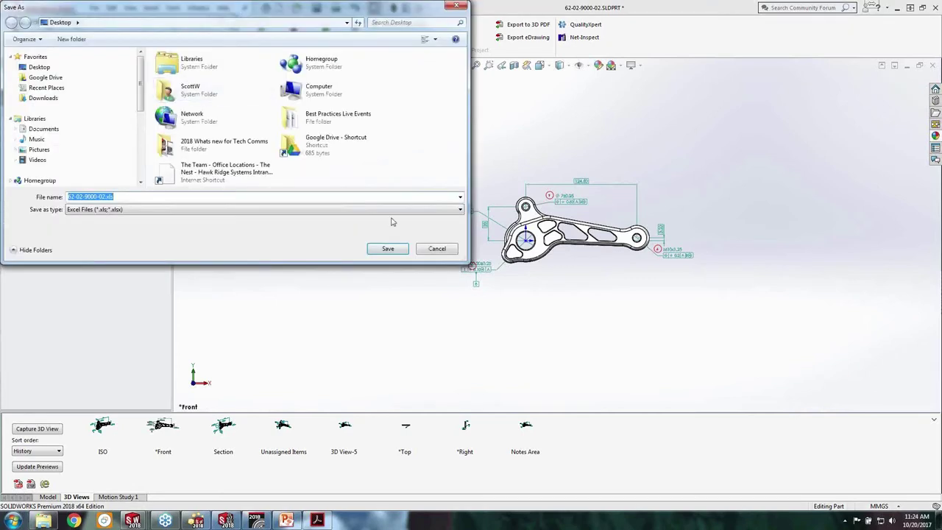
{"action": "left_click", "coordinate": [385, 249]}
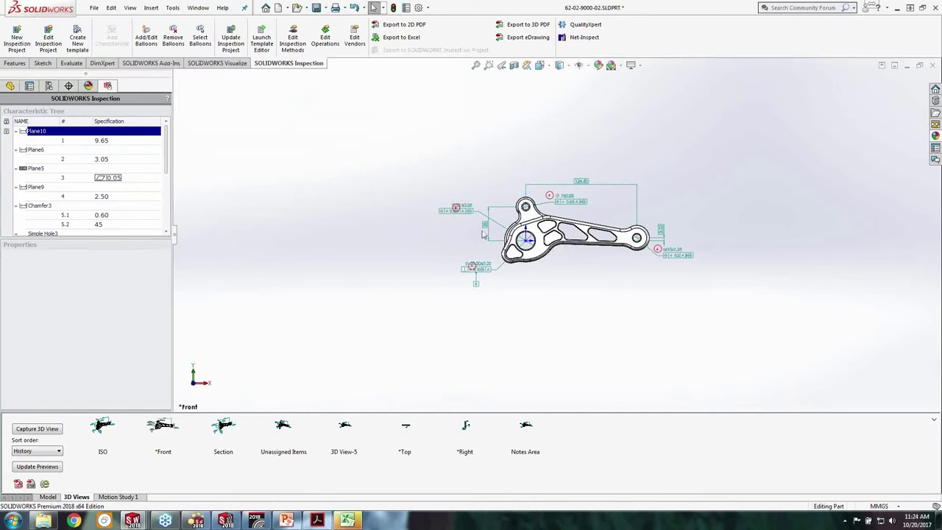
{"action": "left_click", "coordinate": [348, 520]}
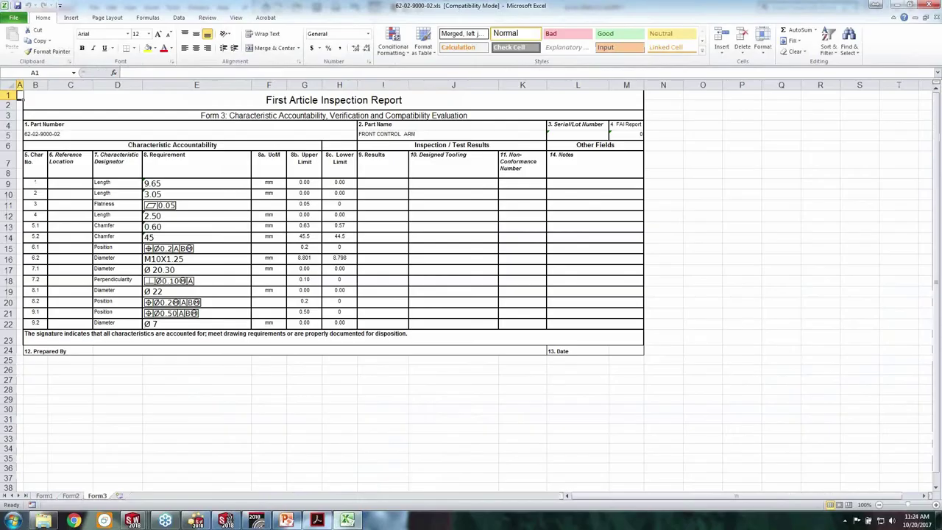
{"action": "left_click", "coordinate": [553, 381]}
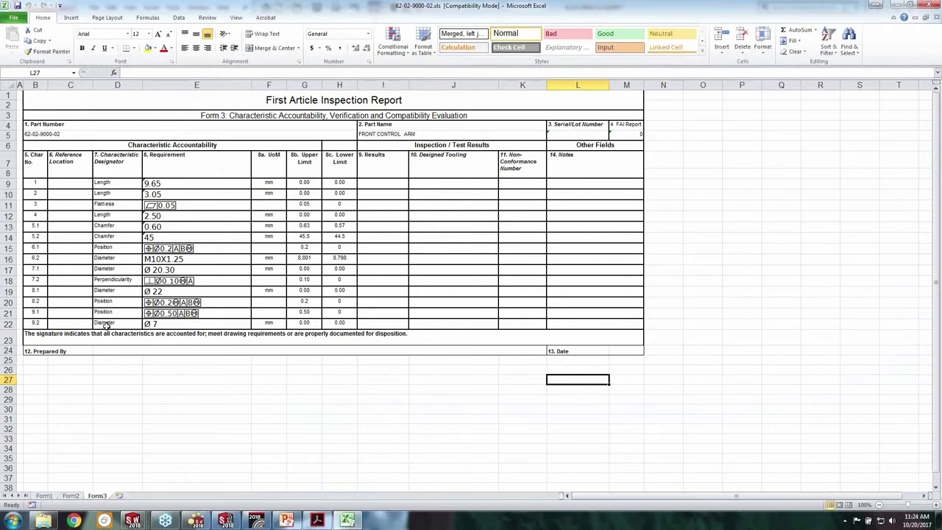
Examine the Results column cells on Form 3 of the first article inspection report
{"action": "left_click", "coordinate": [368, 194]}
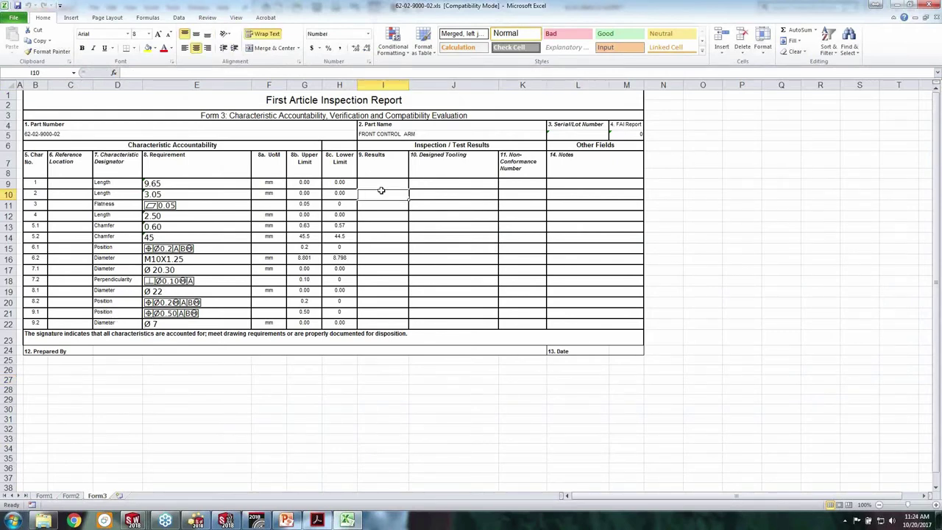
{"action": "left_click", "coordinate": [384, 183]}
{"action": "left_click", "coordinate": [384, 200]}
{"action": "left_click", "coordinate": [384, 229]}
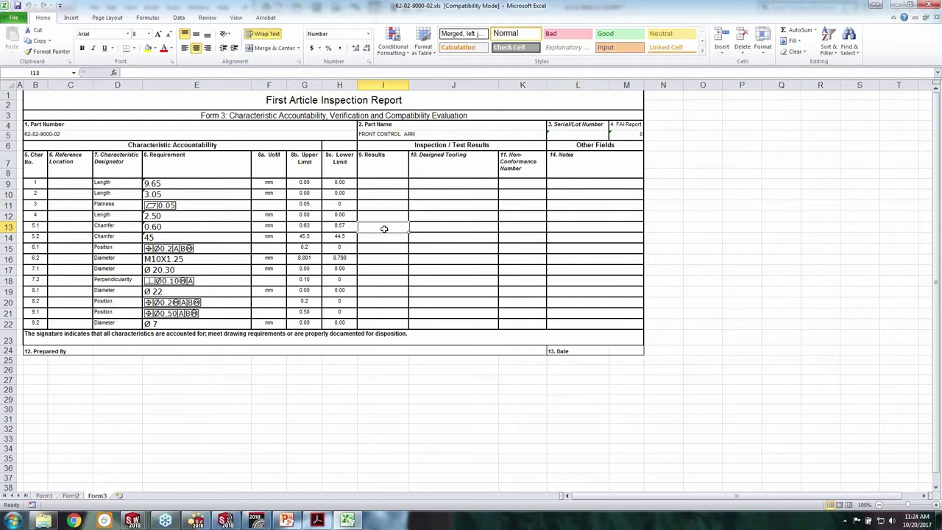
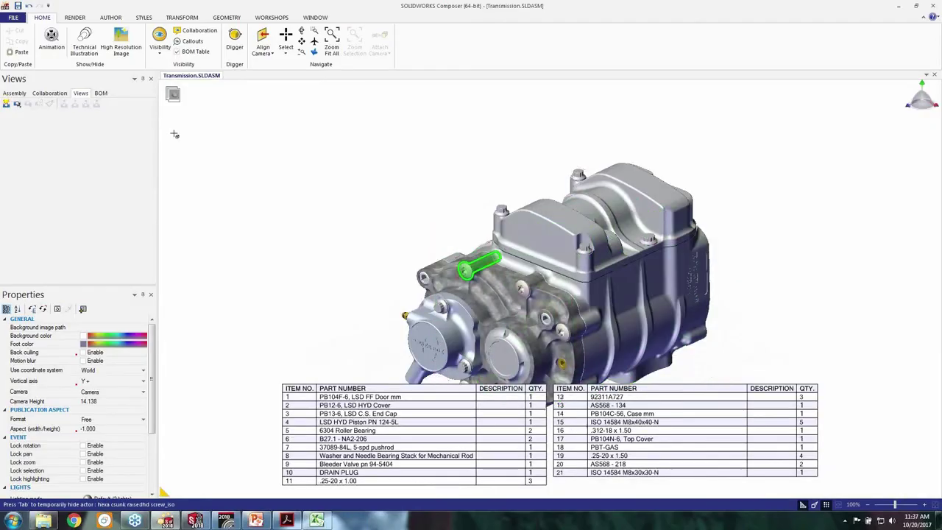
Switch to Transmission.SLDASM in SOLIDWORKS Composer and capture the shaded assembly with its parts table as a new view
{"action": "left_click", "coordinate": [7, 104]}
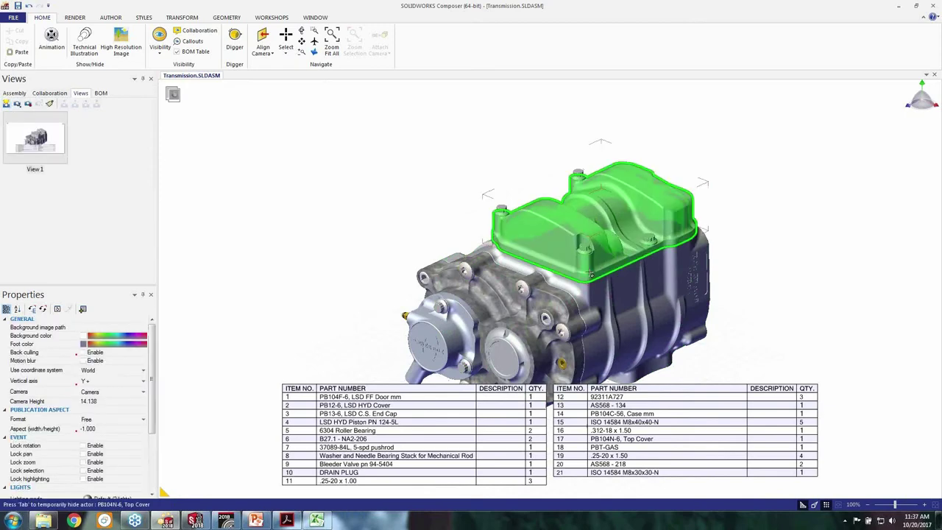
{"action": "scroll", "coordinate": [590, 274], "scroll_direction": "up", "scroll_amount": 5}
{"action": "scroll", "coordinate": [591, 279], "scroll_direction": "down", "scroll_amount": 6}
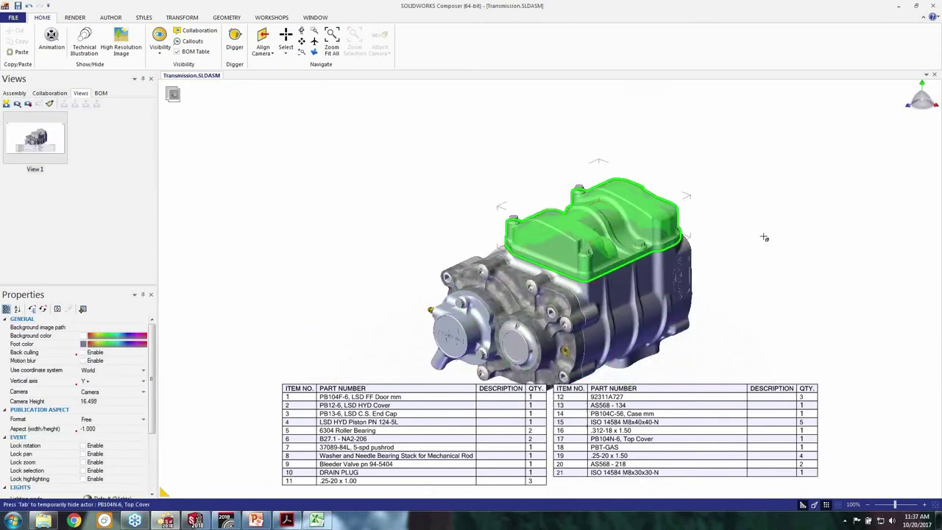
{"action": "left_click_drag", "start_coordinate": [662, 224], "coordinate": [507, 210]}
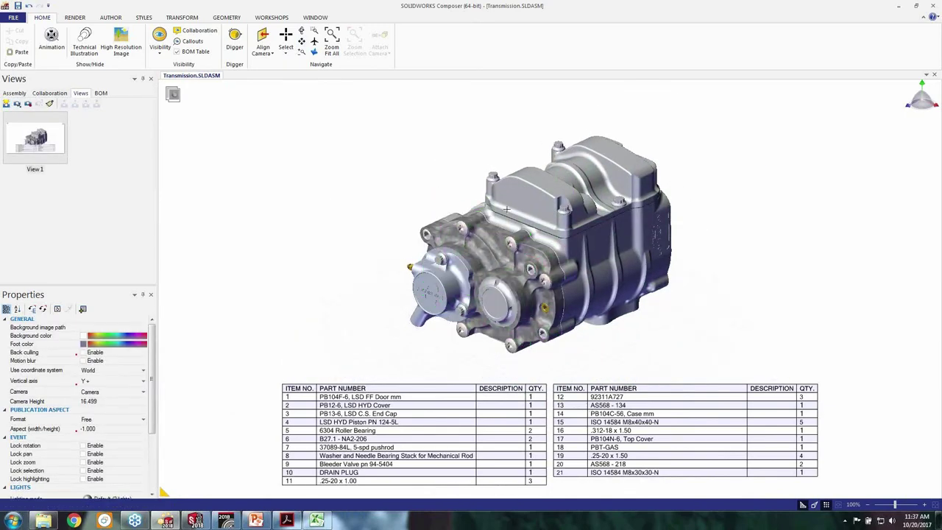
Display the transmission with a lighter, outlined render style and capture it as a second view
{"action": "left_click", "coordinate": [78, 17]}
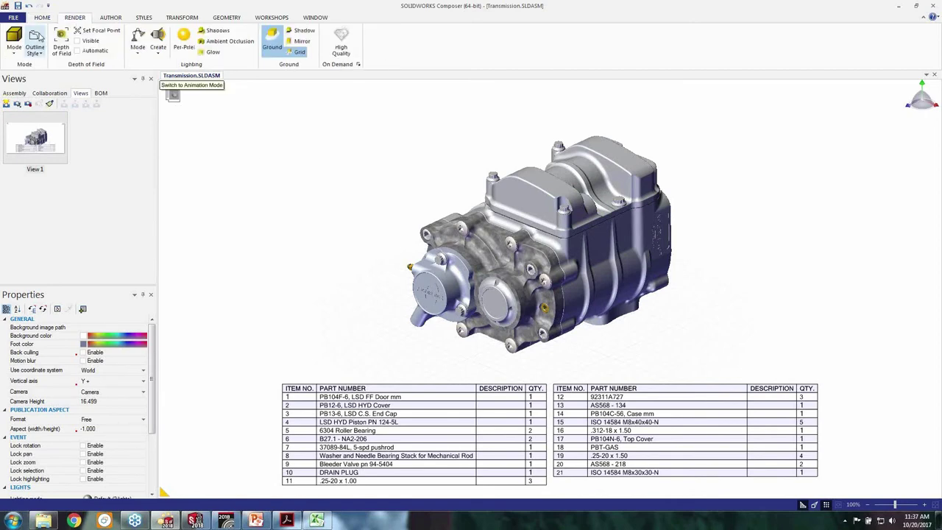
{"action": "left_click", "coordinate": [35, 48]}
{"action": "left_click", "coordinate": [42, 149]}
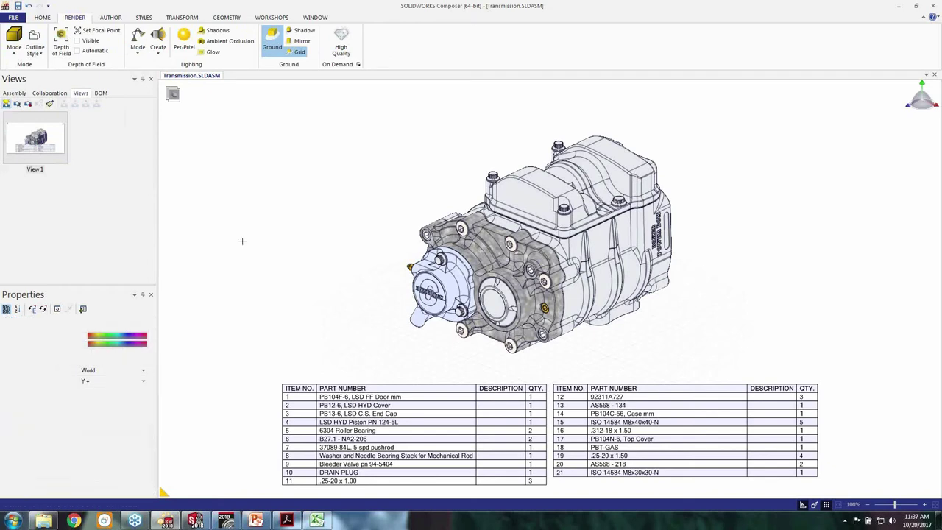
{"action": "key", "text": "ctrl+shift+n"}
Explode all transmission parts with the Linear explode along the assembly's long axis and vertically, and capture the exploded state as a third view
{"action": "left_click_drag", "start_coordinate": [359, 103], "coordinate": [768, 354]}
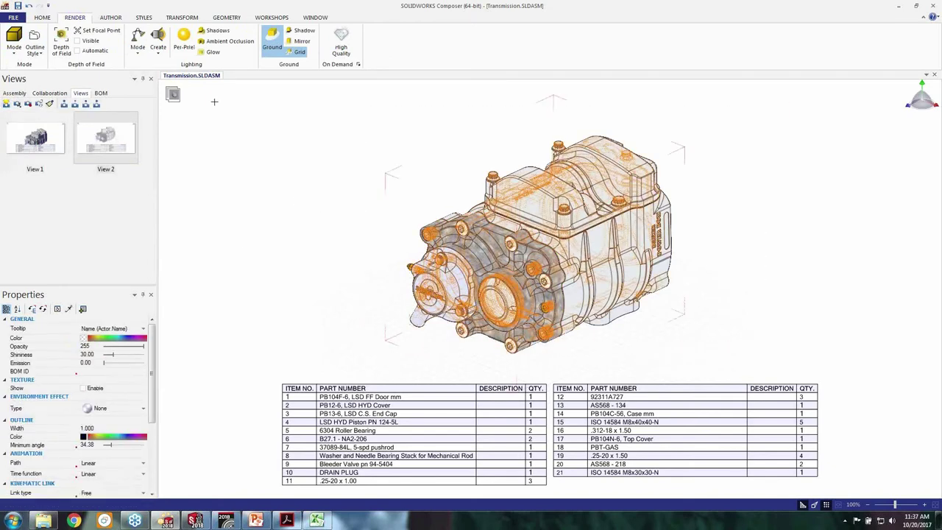
{"action": "left_click", "coordinate": [177, 18]}
{"action": "left_click", "coordinate": [147, 30]}
{"action": "left_click_drag", "start_coordinate": [515, 254], "coordinate": [103, 330]}
{"action": "left_click", "coordinate": [515, 220]}
{"action": "left_click_drag", "start_coordinate": [442, 263], "coordinate": [591, 296]}
{"action": "left_click", "coordinate": [331, 184]}
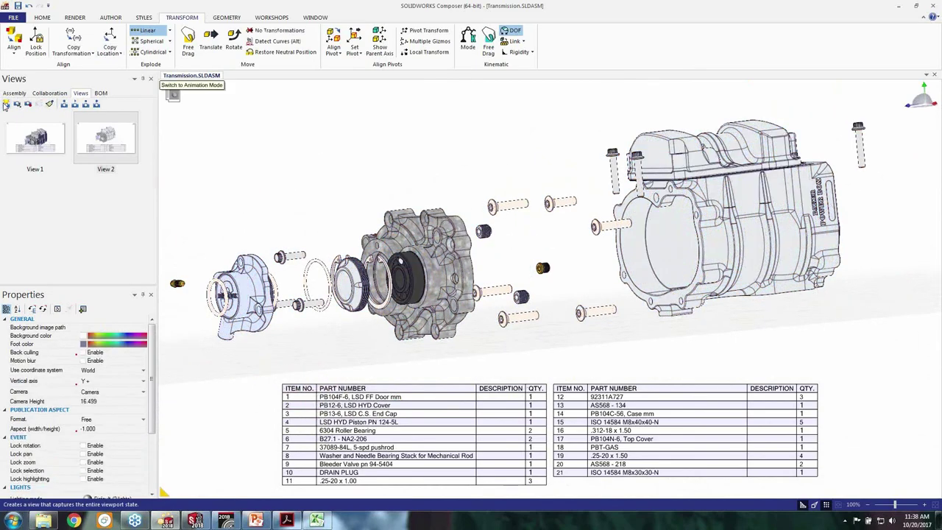
{"action": "left_click", "coordinate": [6, 103]}
Restore View 2 and enable Model highlighting for the BOM table
{"action": "double_click", "coordinate": [82, 148]}
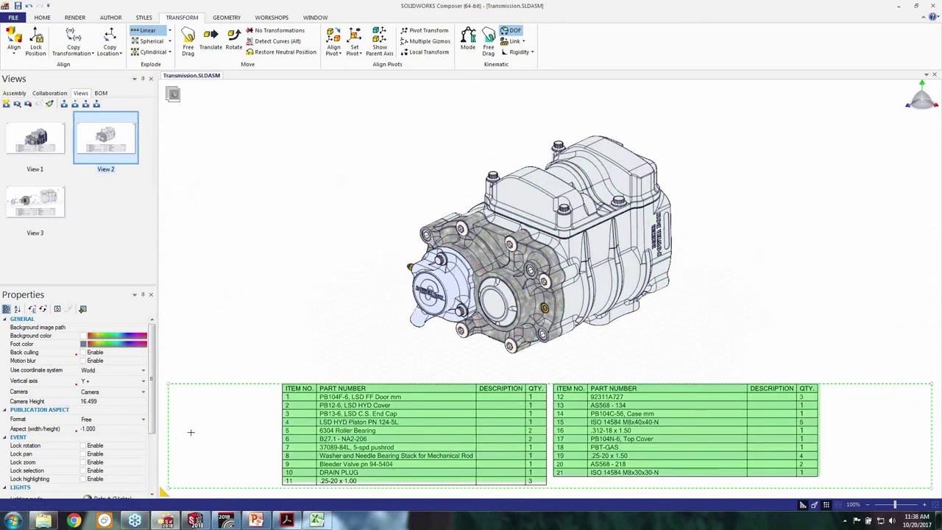
{"action": "left_click", "coordinate": [191, 432]}
{"action": "left_click", "coordinate": [84, 356]}
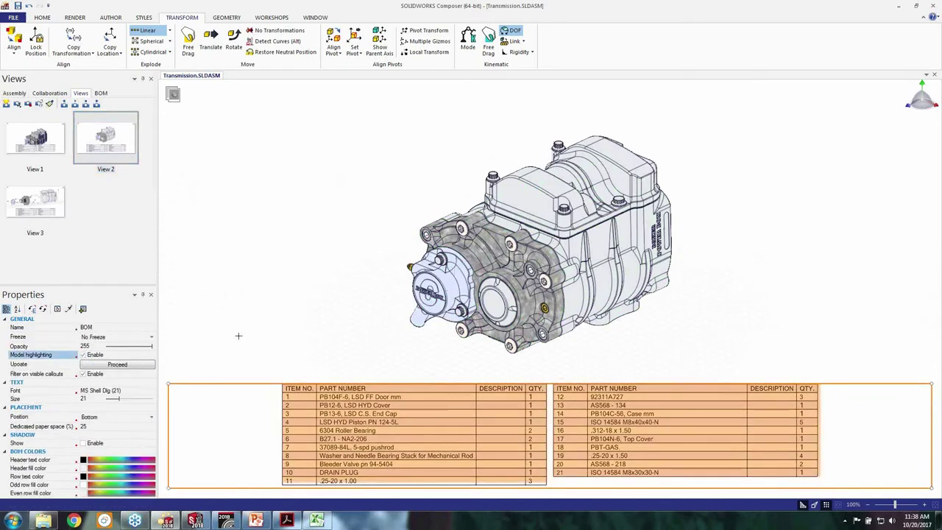
{"action": "left_click", "coordinate": [238, 336]}
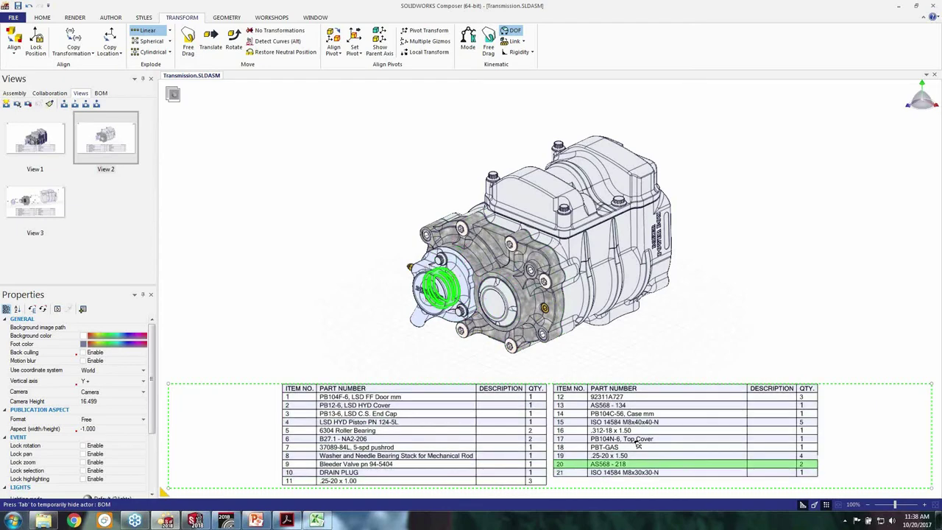
Check the BOM ID property of the LSD HYD Cover, the LSD FF Door and the Top Cover
{"action": "left_click", "coordinate": [455, 278]}
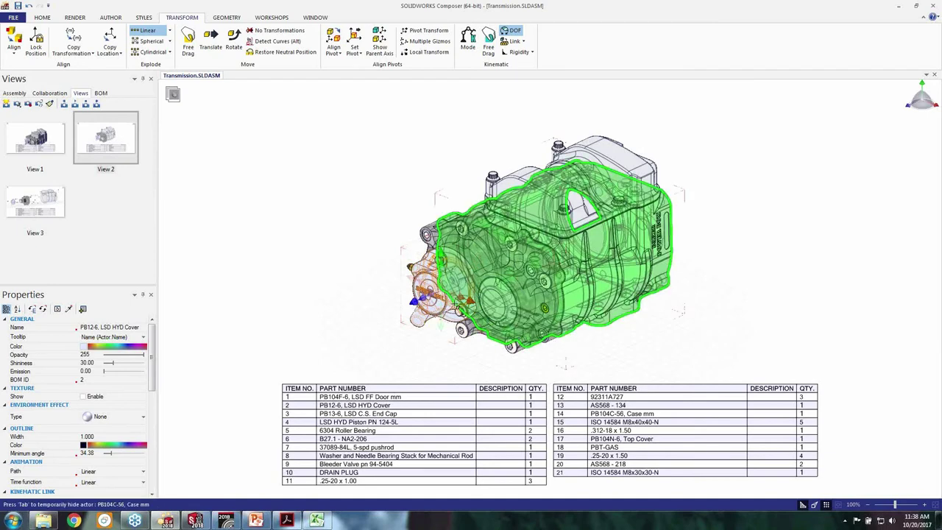
{"action": "left_click", "coordinate": [508, 262]}
{"action": "left_click", "coordinate": [42, 380]}
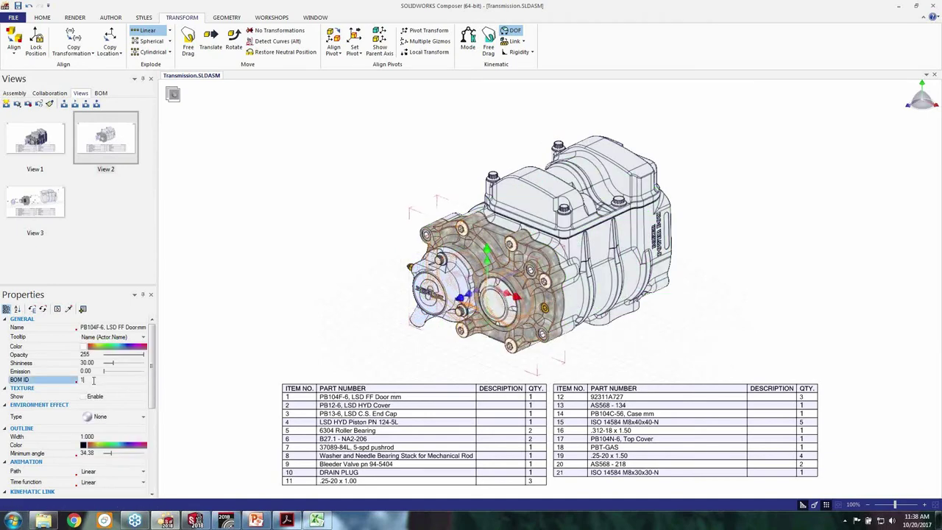
{"action": "left_click", "coordinate": [535, 183]}
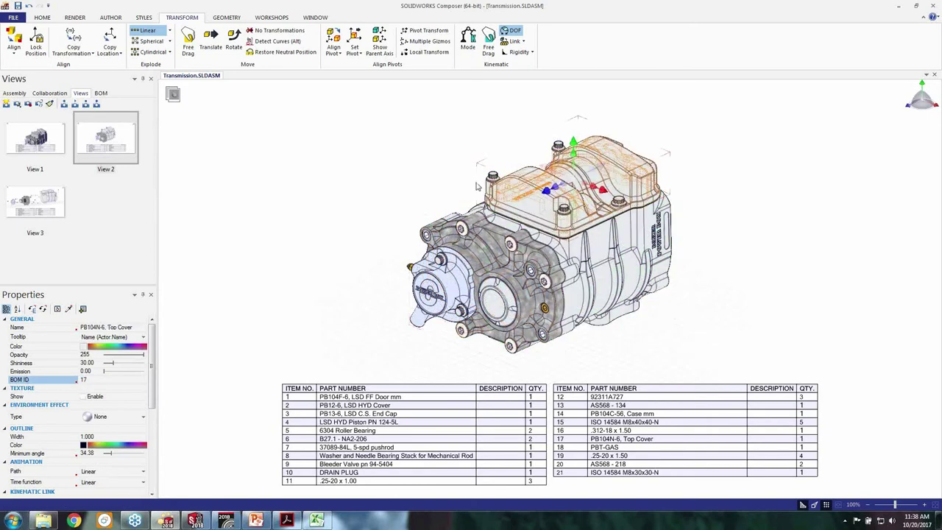
{"action": "left_click", "coordinate": [354, 374]}
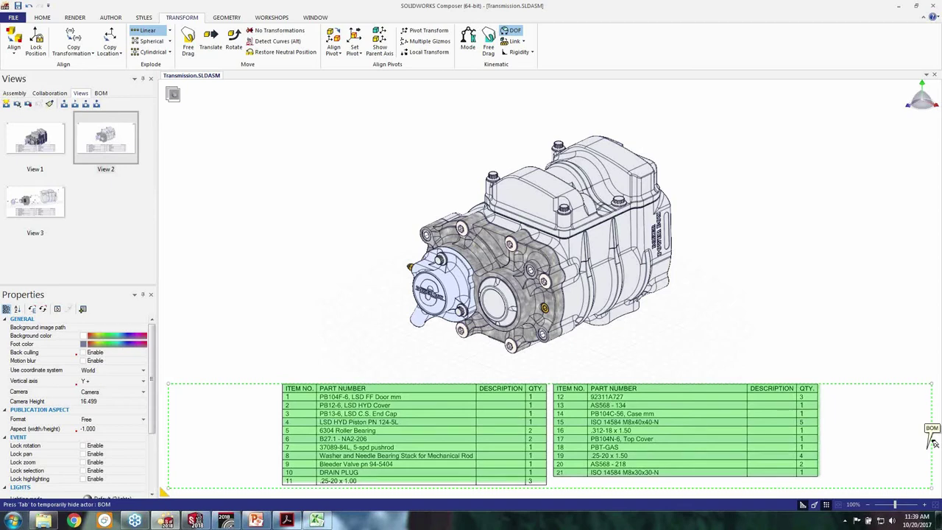
Isolate the LSD FF Door so that it alone fills the view
{"action": "key", "text": "alt+Tab"}
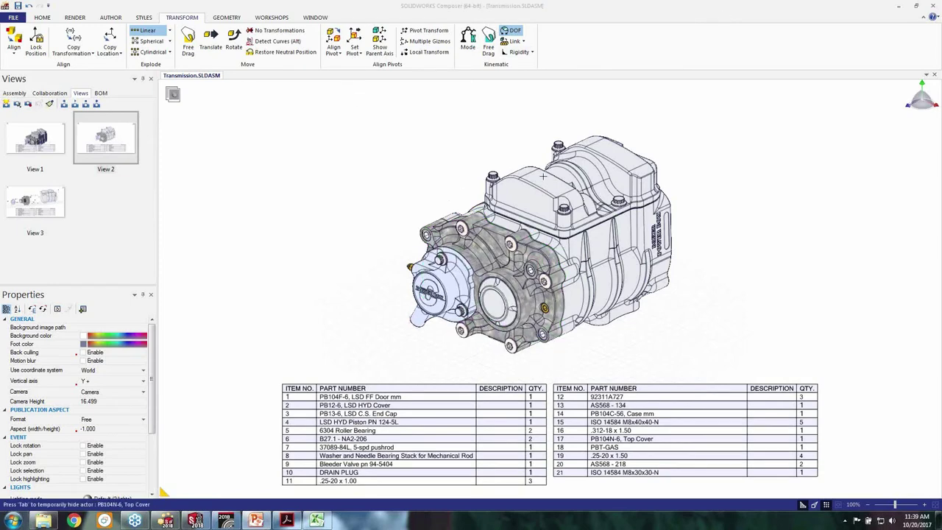
{"action": "left_click", "coordinate": [486, 259]}
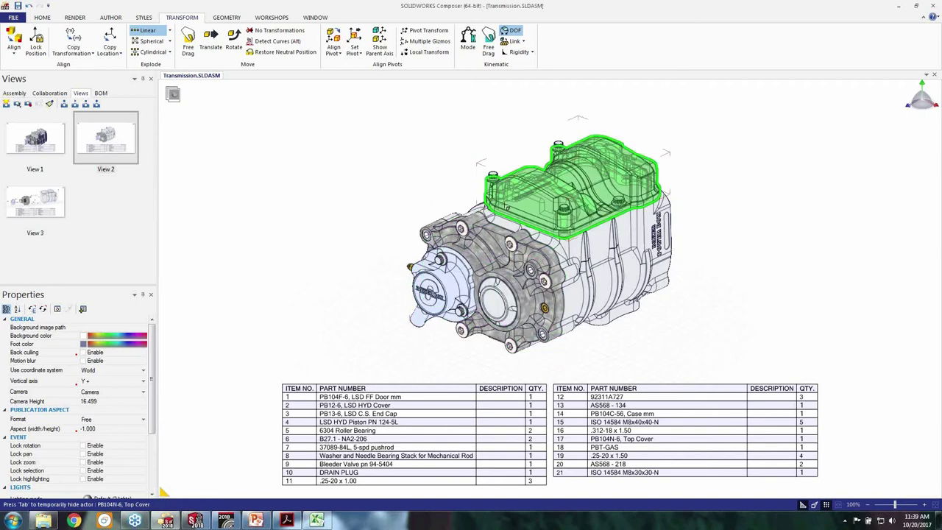
{"action": "right_click", "coordinate": [479, 239]}
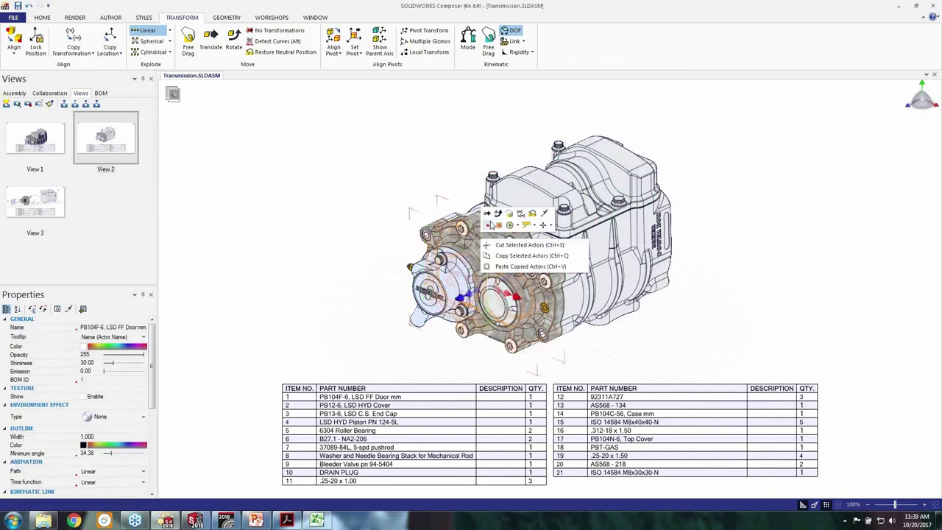
{"action": "left_click", "coordinate": [488, 213]}
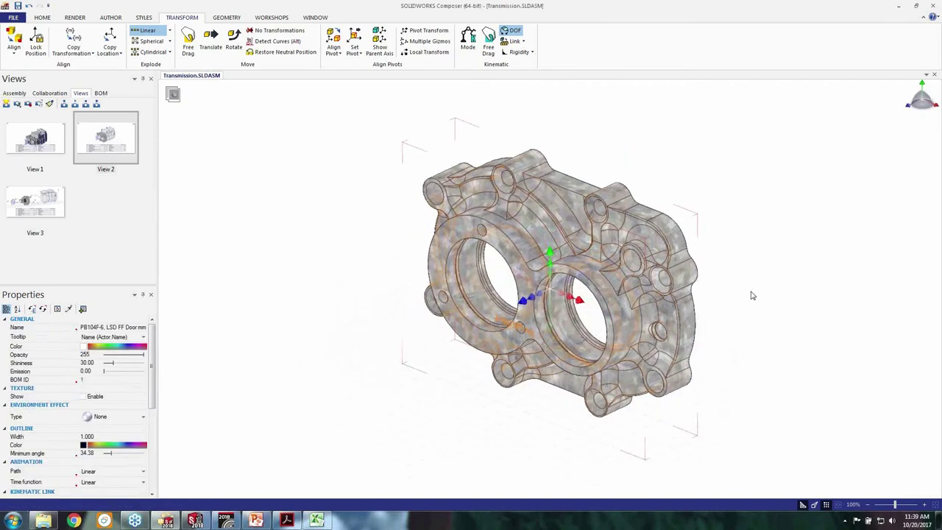
Add a diameter dimension to the left large bore of the LSD FF Door, with its label placed outside the part
{"action": "scroll", "coordinate": [563, 237], "scroll_direction": "up", "scroll_amount": 5}
{"action": "left_click_drag", "start_coordinate": [559, 232], "coordinate": [363, 316]}
{"action": "left_click", "coordinate": [374, 310]}
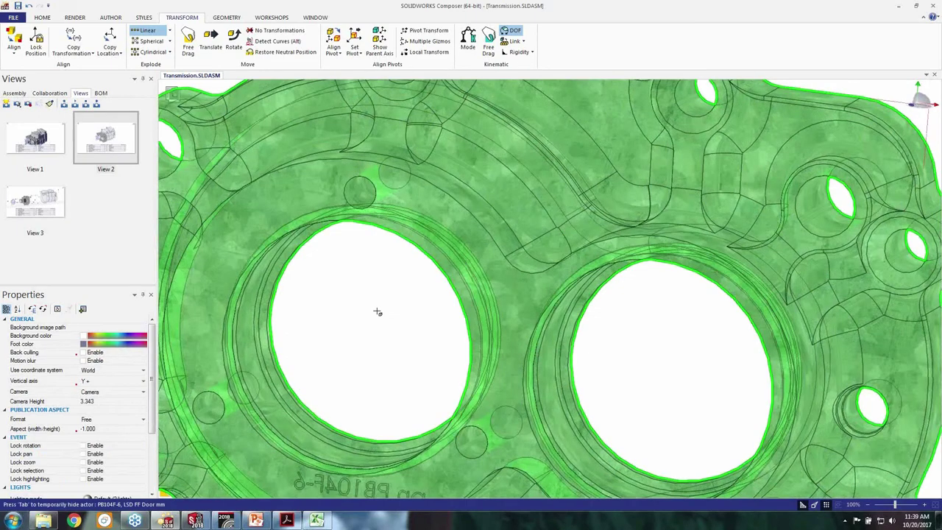
{"action": "scroll", "coordinate": [715, 320], "scroll_direction": "down", "scroll_amount": 3}
{"action": "left_click_drag", "start_coordinate": [715, 320], "coordinate": [691, 295]}
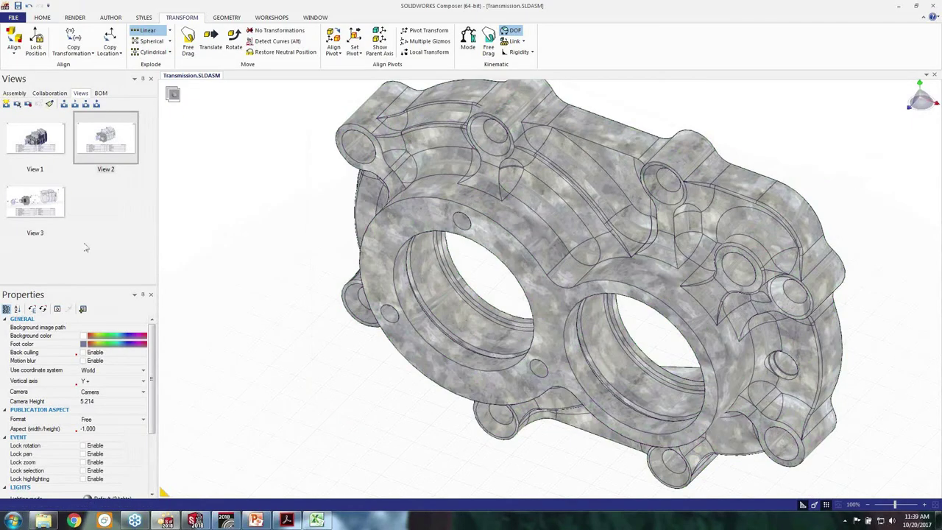
{"action": "left_click_drag", "start_coordinate": [349, 267], "coordinate": [350, 255]}
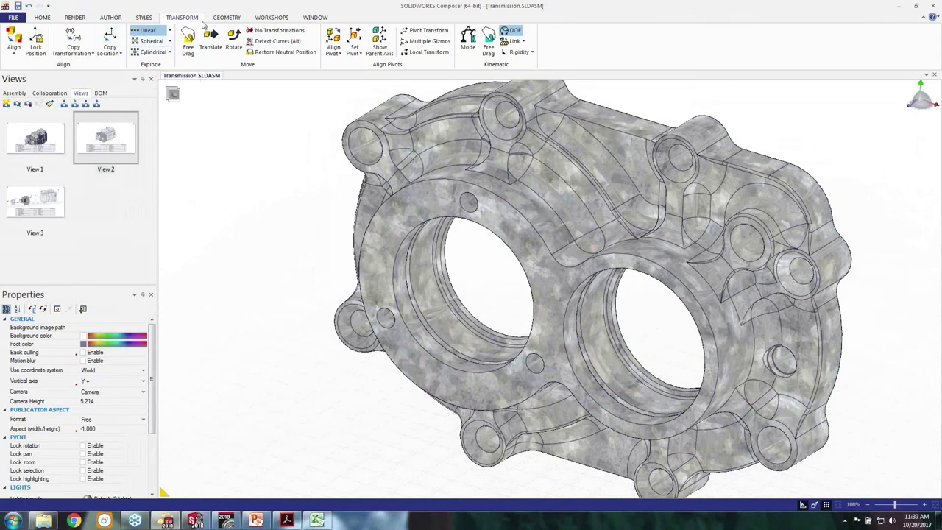
{"action": "left_click", "coordinate": [111, 19]}
{"action": "left_click", "coordinate": [346, 36]}
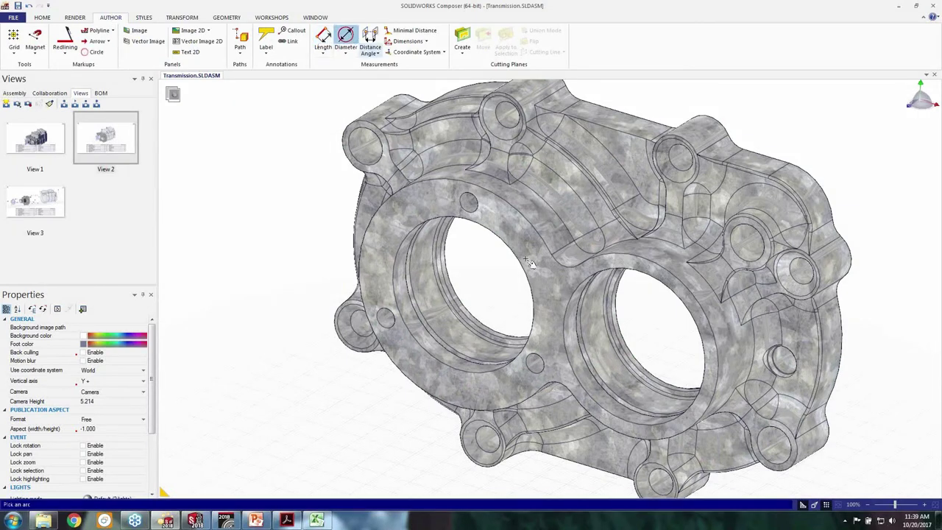
{"action": "left_click", "coordinate": [413, 235]}
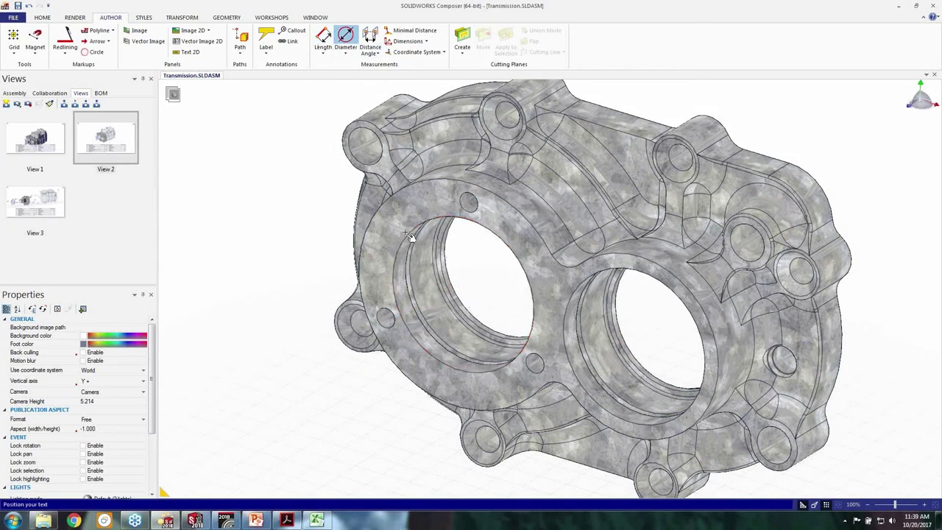
{"action": "left_click", "coordinate": [266, 247]}
Try the Auto label orientation on the bore's diameter dimension and restore it to Horizontal
{"action": "left_click_drag", "start_coordinate": [154, 362], "coordinate": [150, 446]}
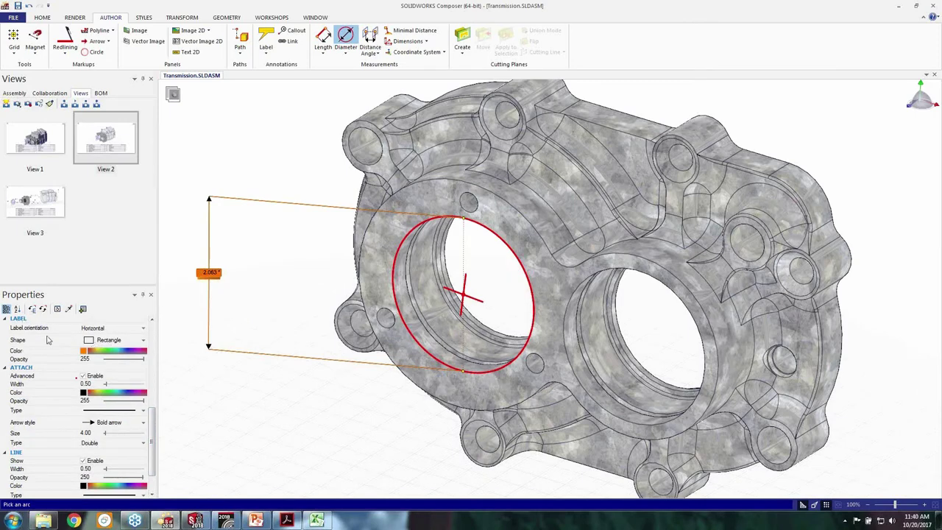
{"action": "left_click", "coordinate": [110, 328]}
{"action": "left_click", "coordinate": [99, 351]}
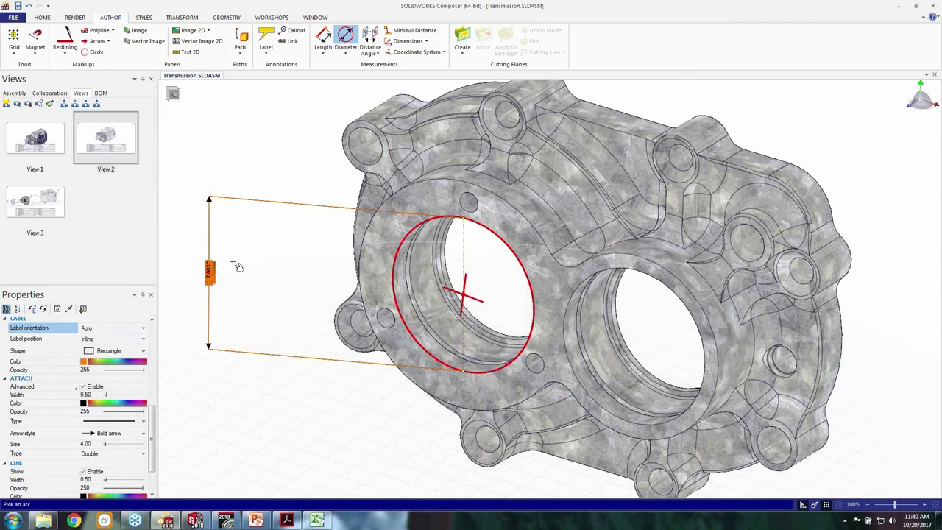
{"action": "mouse_move", "coordinate": [228, 285]}
{"action": "left_mouse_down"}
{"action": "mouse_move", "coordinate": [269, 210]}
{"action": "mouse_move", "coordinate": [263, 231]}
{"action": "mouse_move", "coordinate": [267, 214]}
{"action": "mouse_move", "coordinate": [273, 250]}
{"action": "mouse_move", "coordinate": [214, 295]}
{"action": "left_mouse_up"}
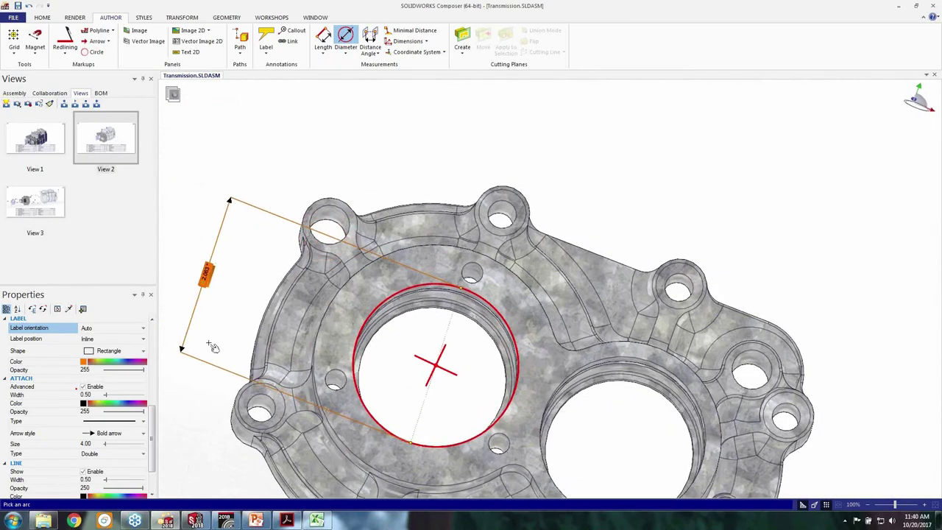
{"action": "left_click", "coordinate": [101, 338]}
{"action": "left_click", "coordinate": [104, 329]}
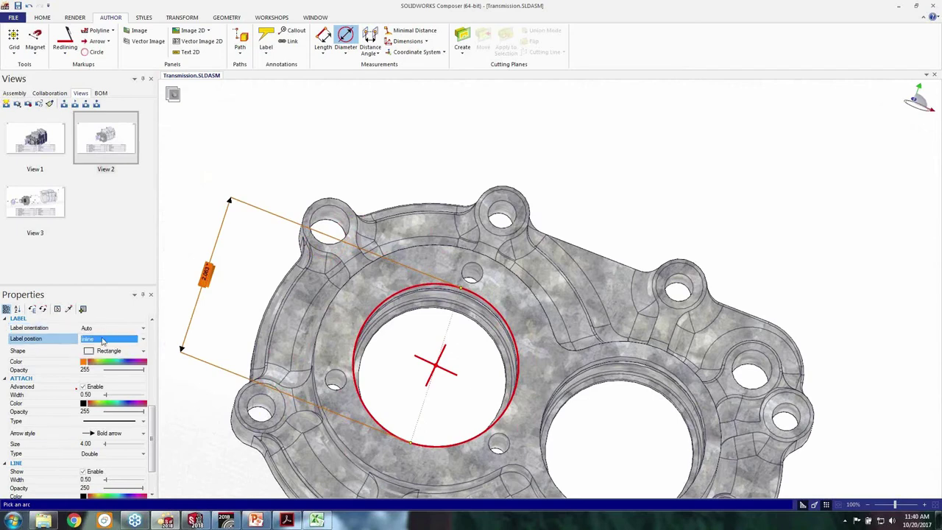
{"action": "left_click", "coordinate": [103, 328]}
{"action": "left_click", "coordinate": [103, 343]}
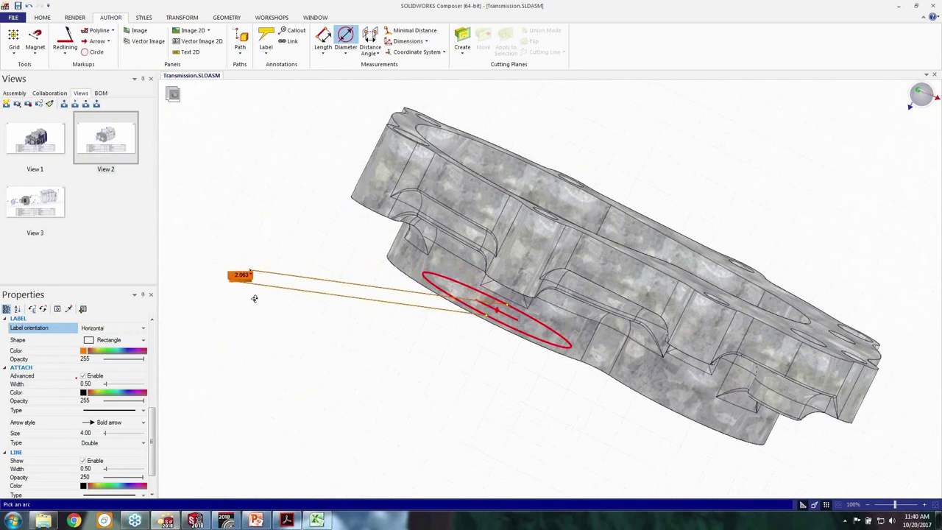
Set the diameter dimension's label shape to Circle and return to View 2 of the full transmission
{"action": "left_click", "coordinate": [130, 341]}
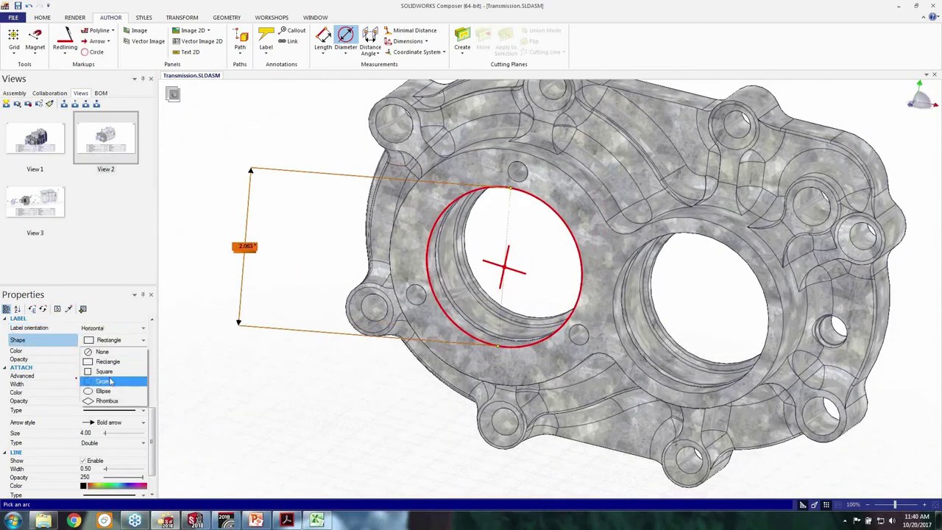
{"action": "left_click", "coordinate": [110, 381]}
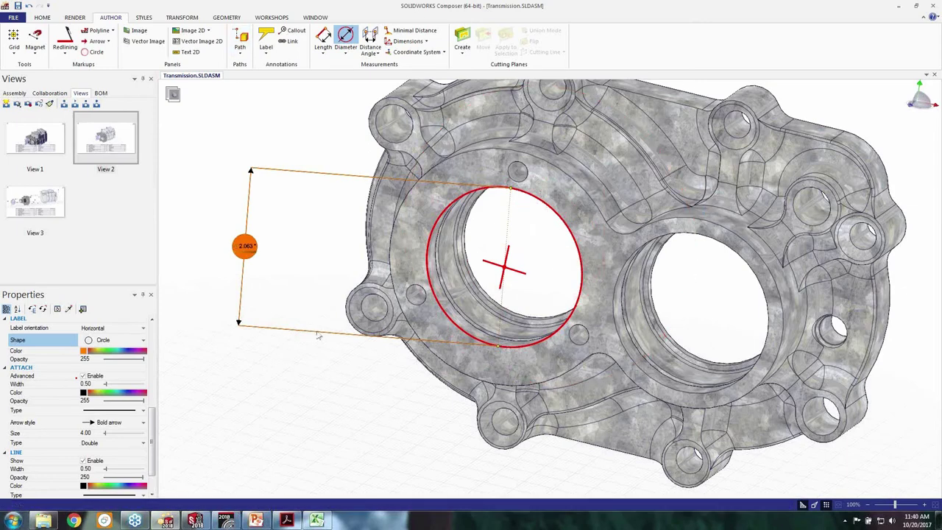
{"action": "left_click", "coordinate": [127, 141]}
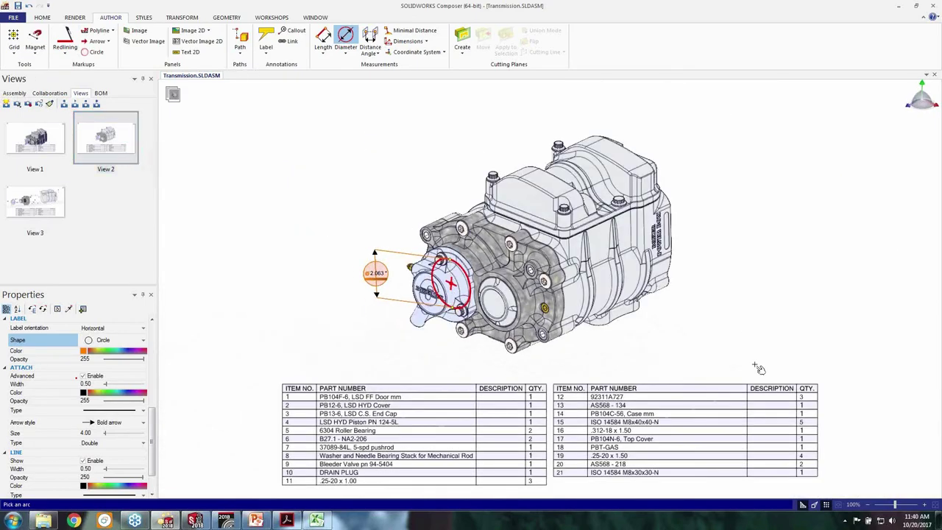
Switch the transmission document from view mode to animation mode and display the Timeline
{"action": "left_click", "coordinate": [173, 98]}
{"action": "right_click", "coordinate": [653, 59]}
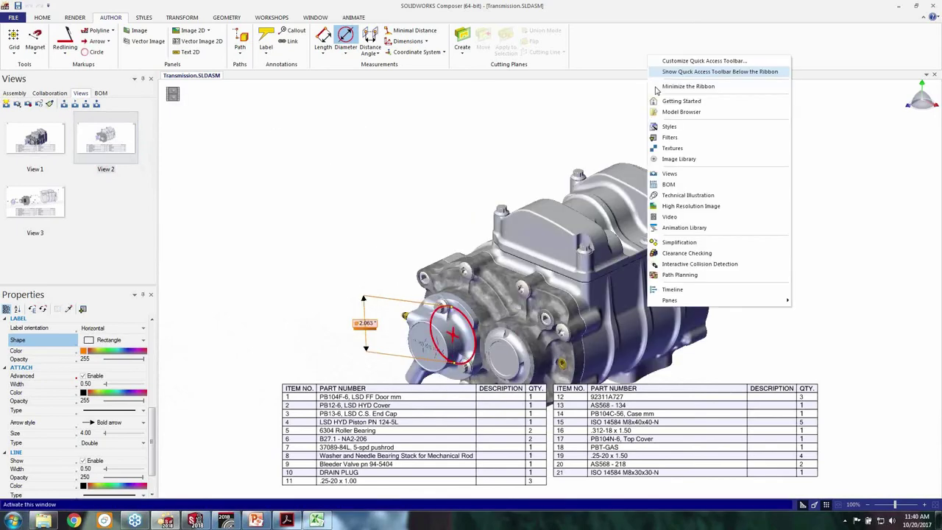
{"action": "left_click", "coordinate": [674, 290]}
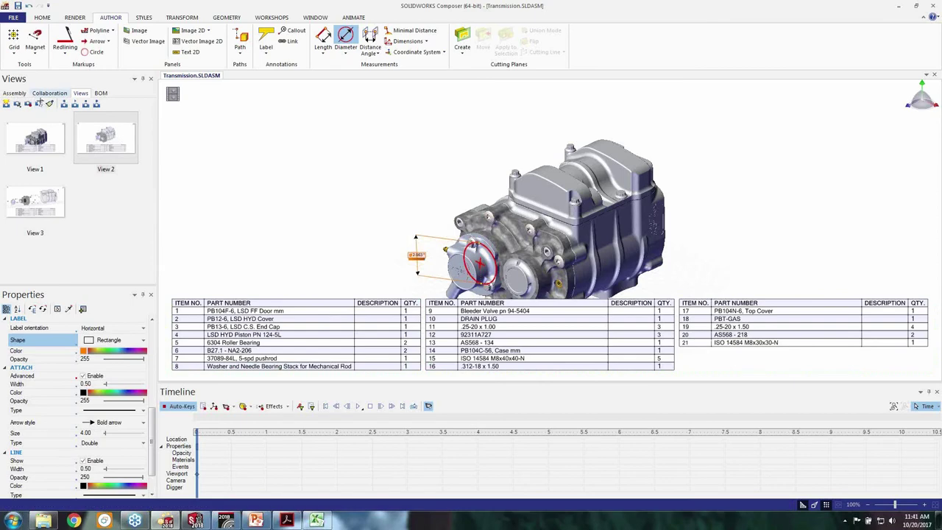
Cancel the diameter dimension command and remove the BOM table from the scene
{"action": "key", "text": "Escape"}
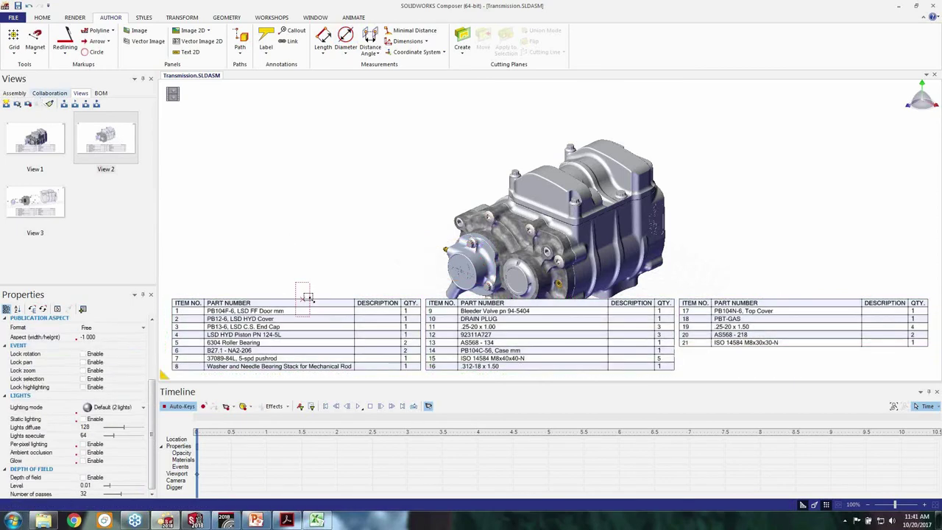
{"action": "left_click", "coordinate": [308, 299]}
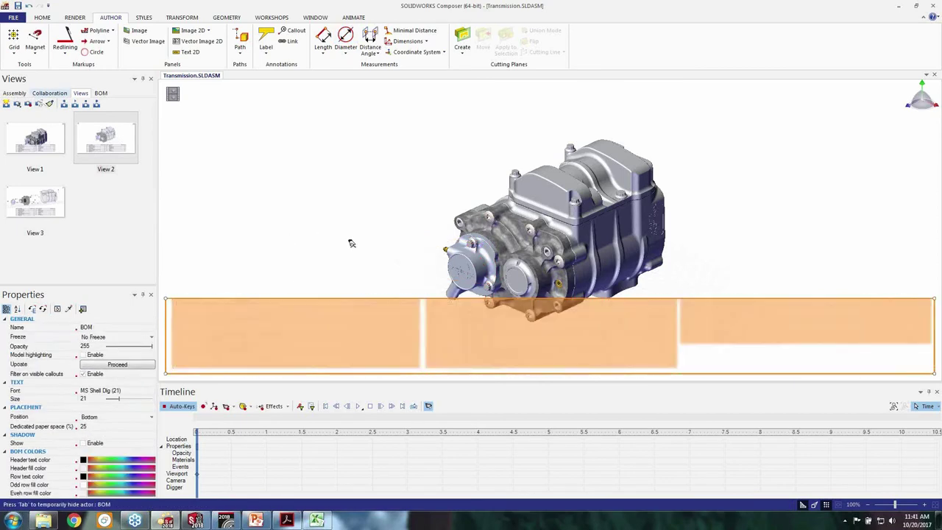
{"action": "key", "text": "Delete"}
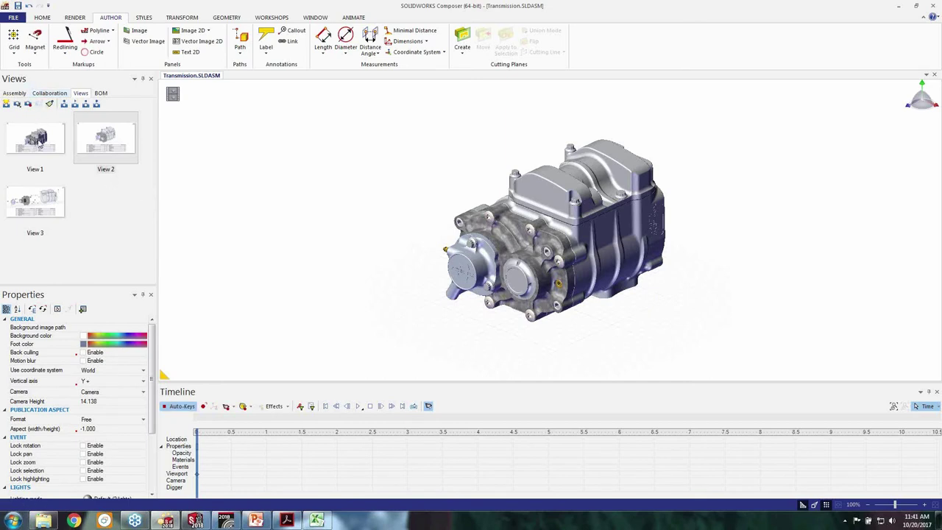
Place View 2 at 0 and about 0.85 s, View 3 at about 1.85 and 2.75 s, and View 2 at about 3.7 s
{"action": "left_click", "coordinate": [126, 148]}
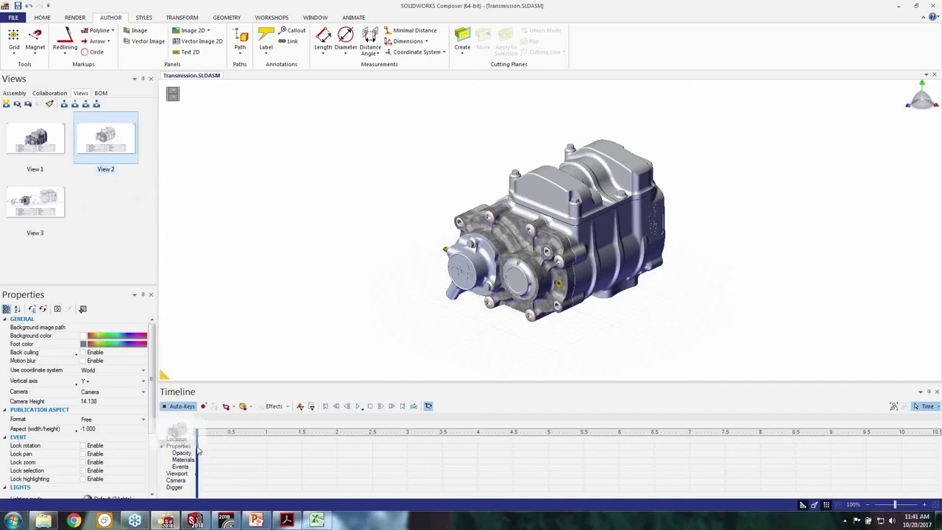
{"action": "left_click_drag", "start_coordinate": [117, 143], "coordinate": [257, 471]}
{"action": "left_click_drag", "start_coordinate": [42, 205], "coordinate": [327, 477]}
{"action": "left_click_drag", "start_coordinate": [327, 442], "coordinate": [390, 442]}
{"action": "left_click_drag", "start_coordinate": [105, 140], "coordinate": [479, 514]}
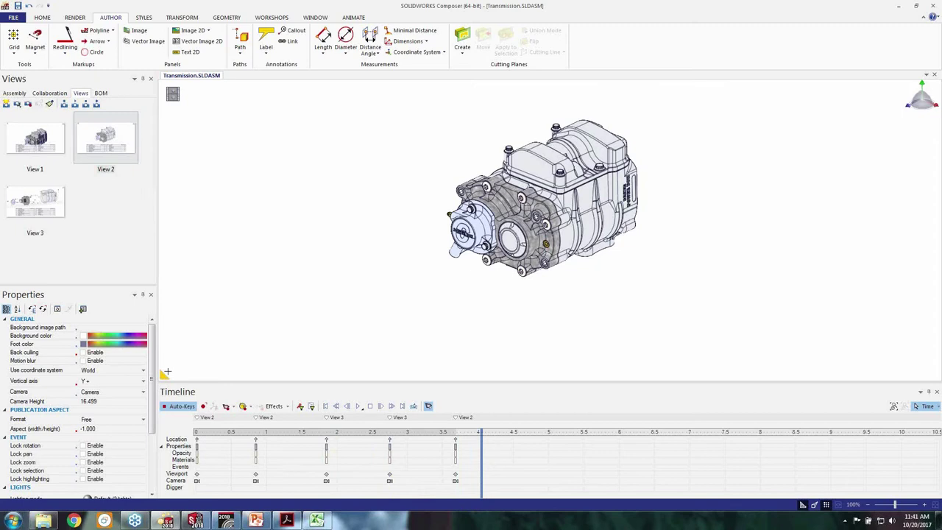
Add a close-up camera key on the LSD HYD Cover at 5 s and select the cover's three bolts
{"action": "left_click", "coordinate": [550, 462]}
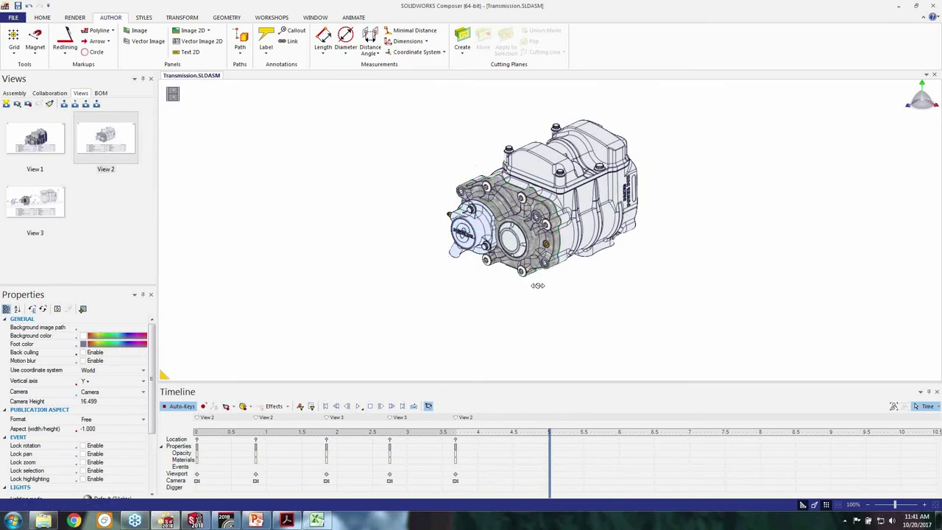
{"action": "scroll", "coordinate": [639, 237], "scroll_direction": "up", "scroll_amount": 5}
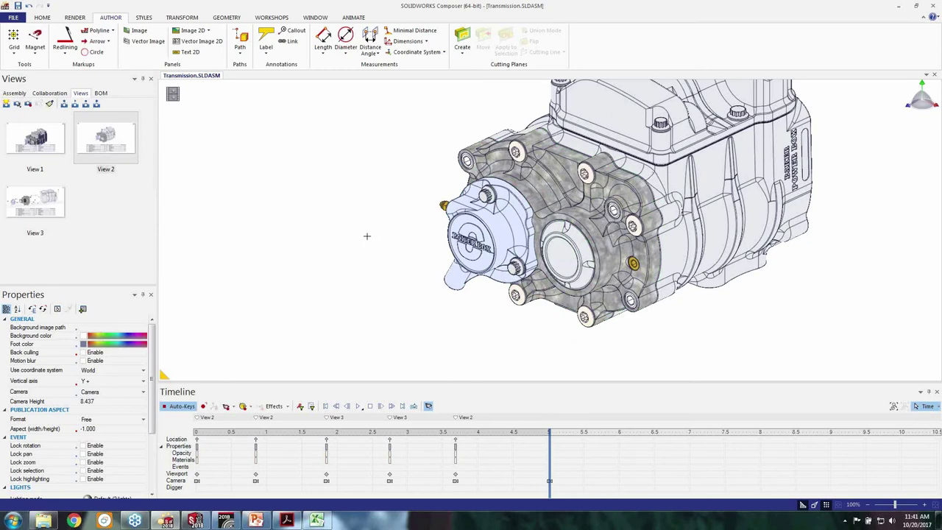
{"action": "left_click", "coordinate": [482, 235]}
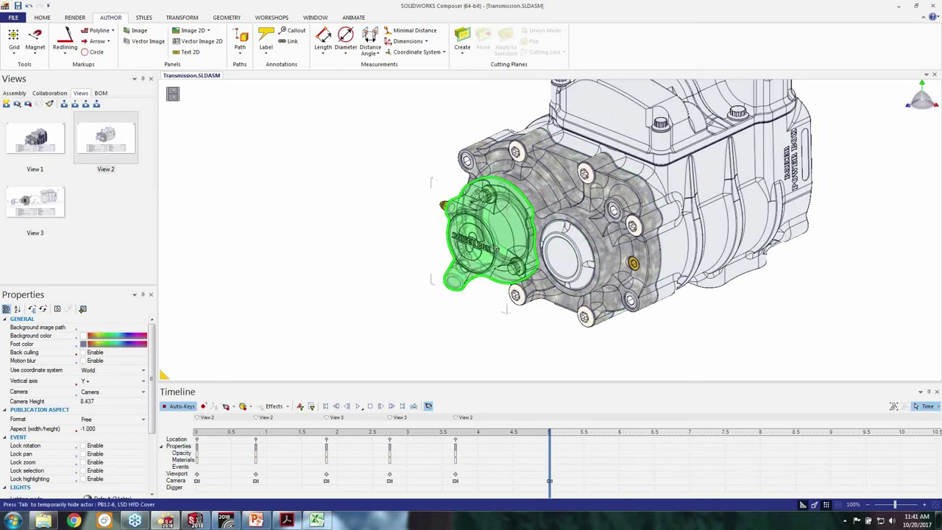
{"action": "key", "text": "Tab"}
{"action": "key", "text": "Tab"}
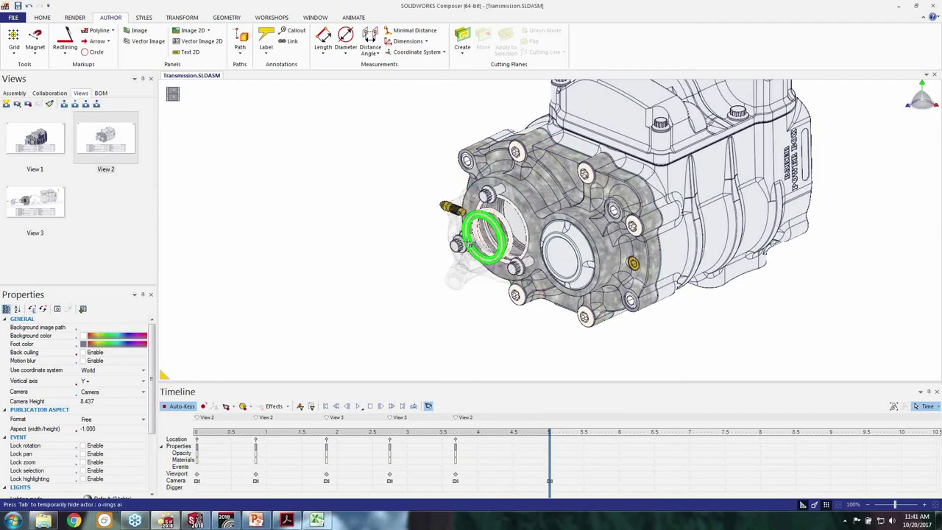
{"action": "key", "text": "Tab"}
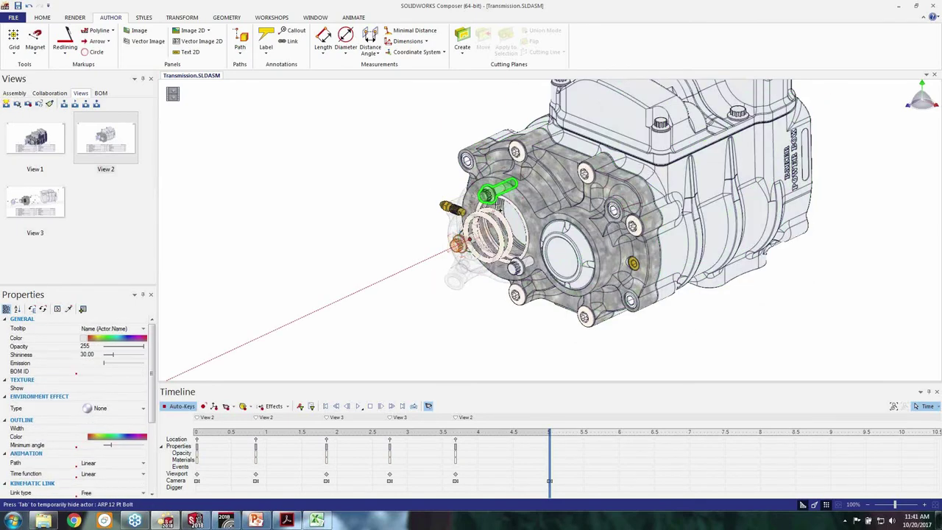
{"action": "key", "text": "Tab"}
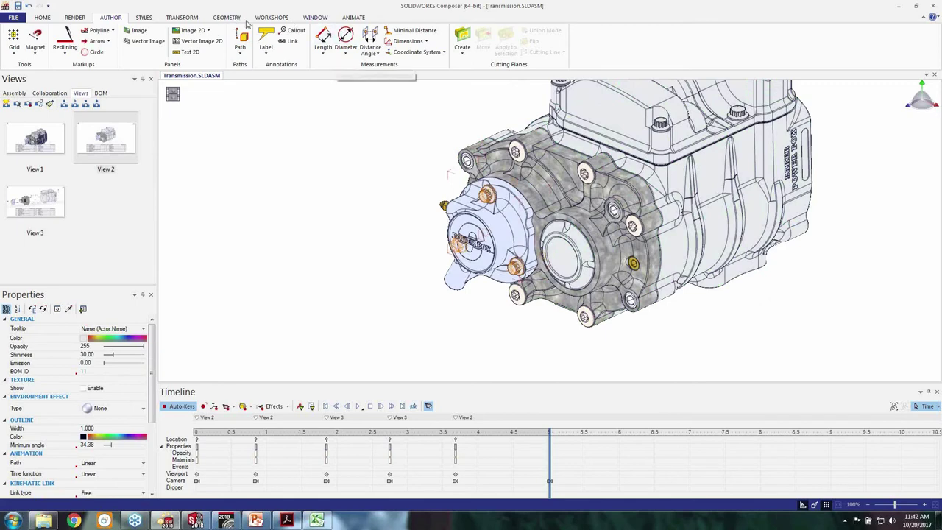
Choose the remove animation from the Motion group of the Animation Library workshop
{"action": "left_click", "coordinate": [280, 18]}
{"action": "left_click", "coordinate": [293, 43]}
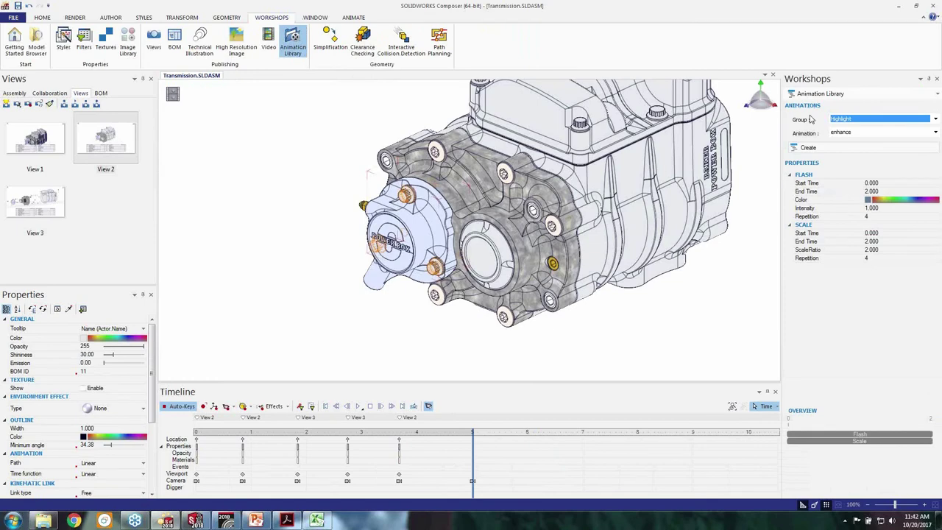
{"action": "left_click", "coordinate": [863, 120]}
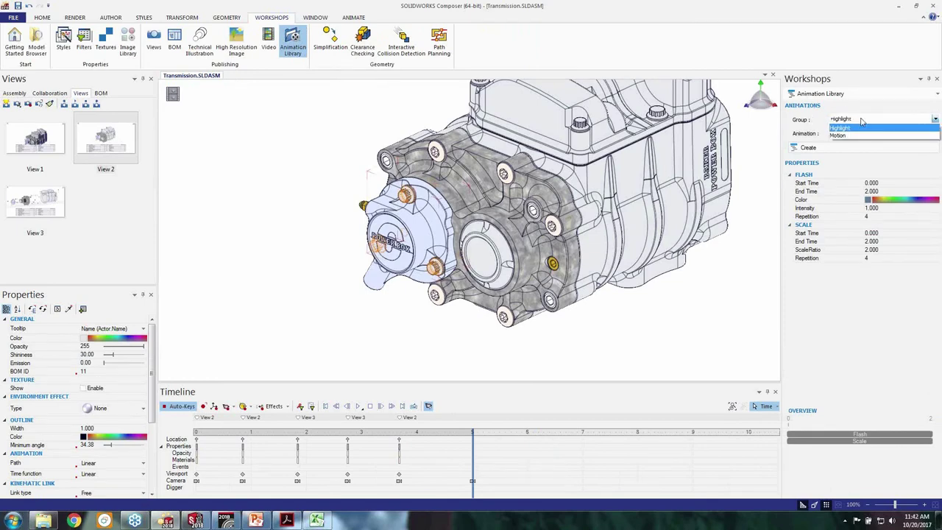
{"action": "left_click", "coordinate": [856, 135]}
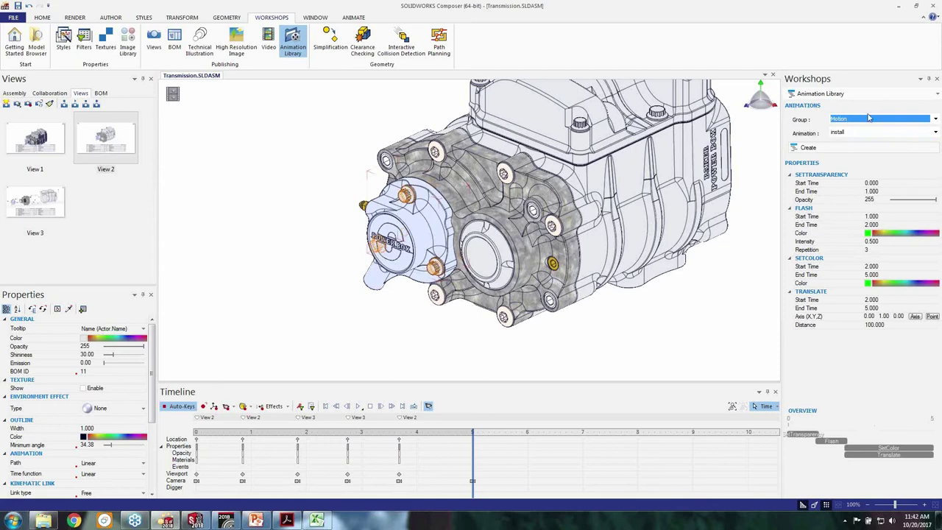
{"action": "left_click", "coordinate": [868, 119]}
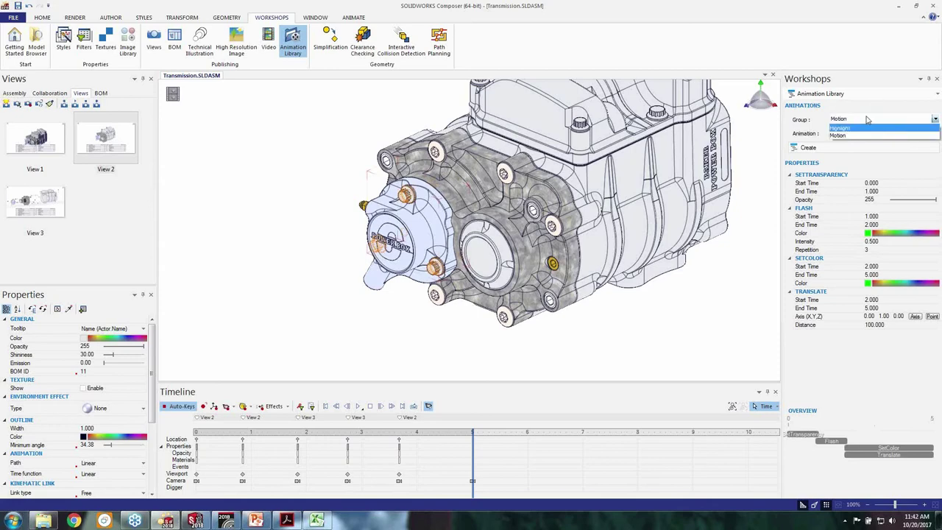
{"action": "left_click", "coordinate": [876, 127]}
{"action": "left_click", "coordinate": [851, 121]}
{"action": "left_click", "coordinate": [849, 137]}
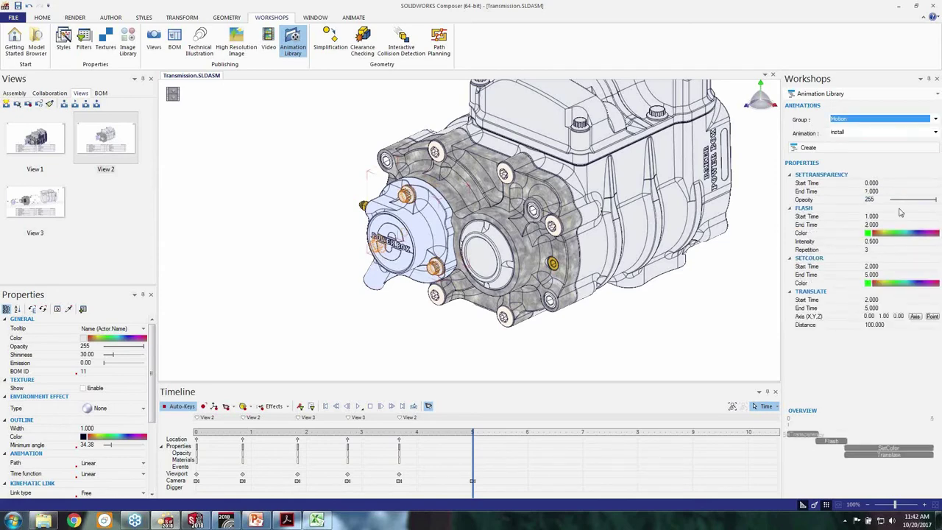
{"action": "left_click", "coordinate": [854, 133]}
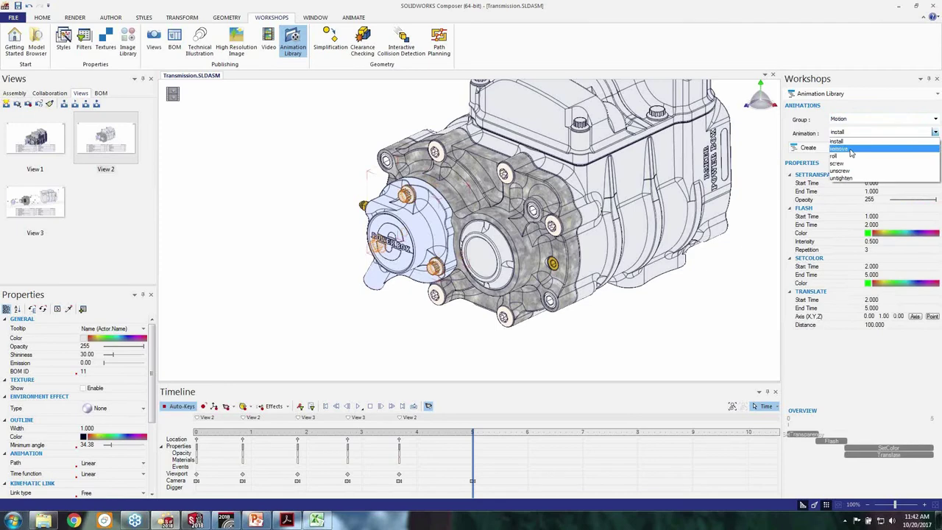
{"action": "left_click", "coordinate": [847, 155]}
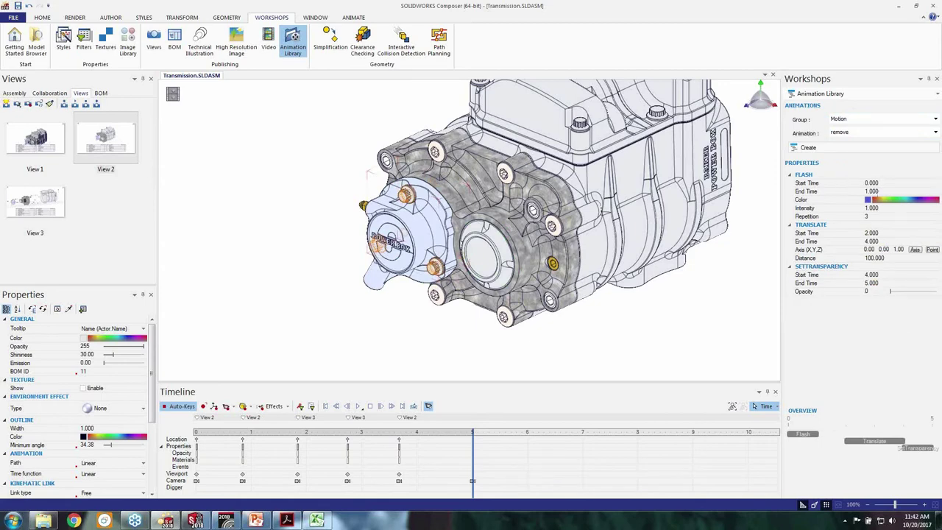
Create the remove animation for the three cover bolts with a red flash color, and play it back
{"action": "left_click", "coordinate": [869, 201]}
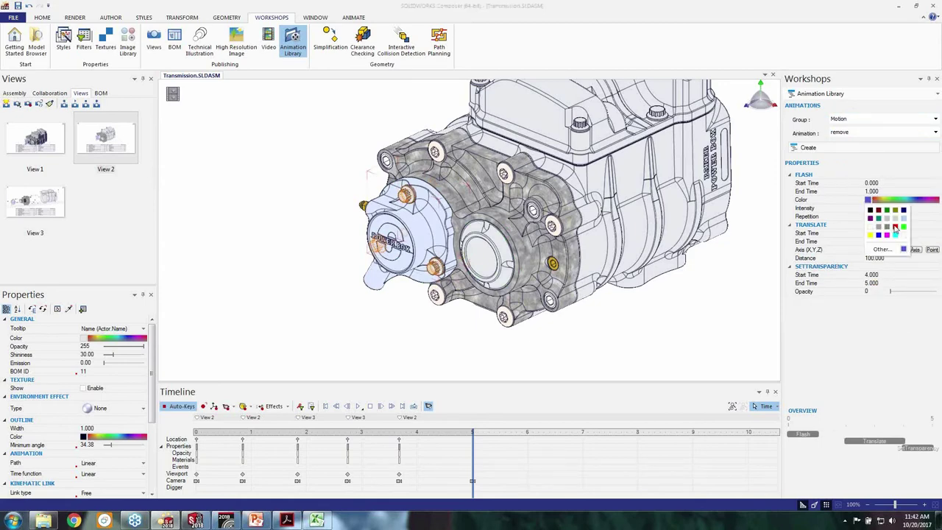
{"action": "left_click", "coordinate": [896, 227]}
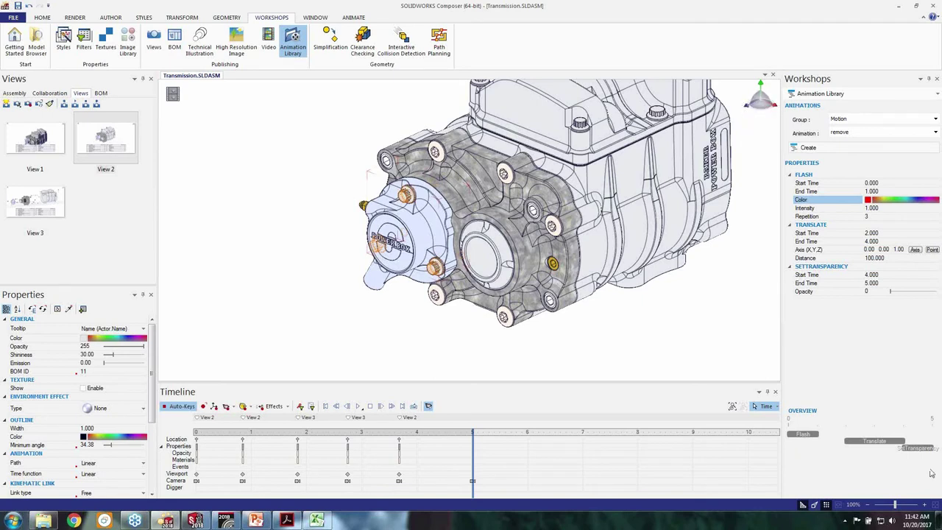
{"action": "left_click", "coordinate": [795, 150]}
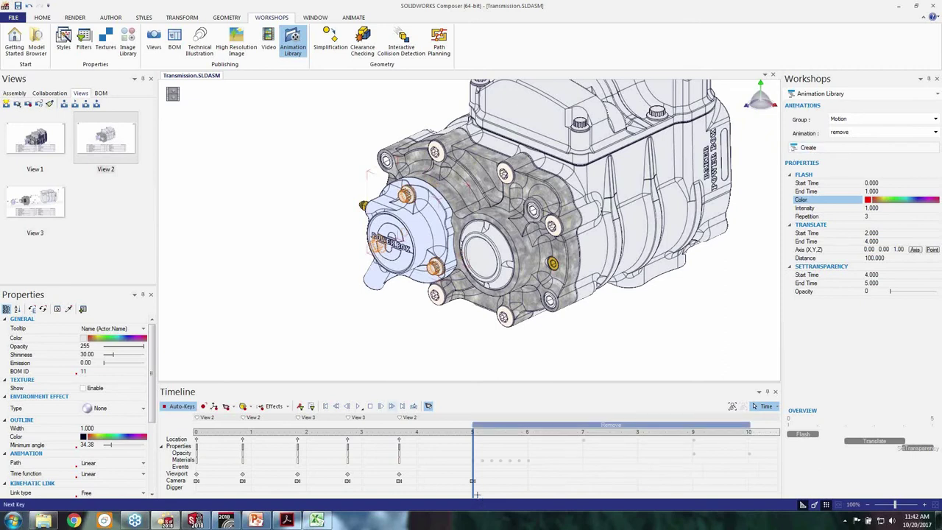
{"action": "left_click", "coordinate": [351, 319]}
{"action": "left_click", "coordinate": [359, 406]}
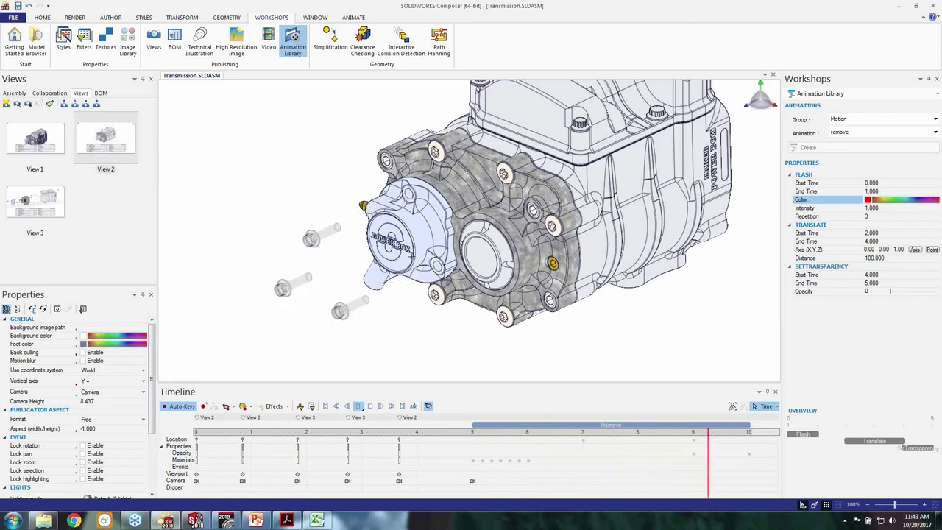
{"action": "scroll", "coordinate": [436, 472], "scroll_direction": "down", "scroll_amount": 5}
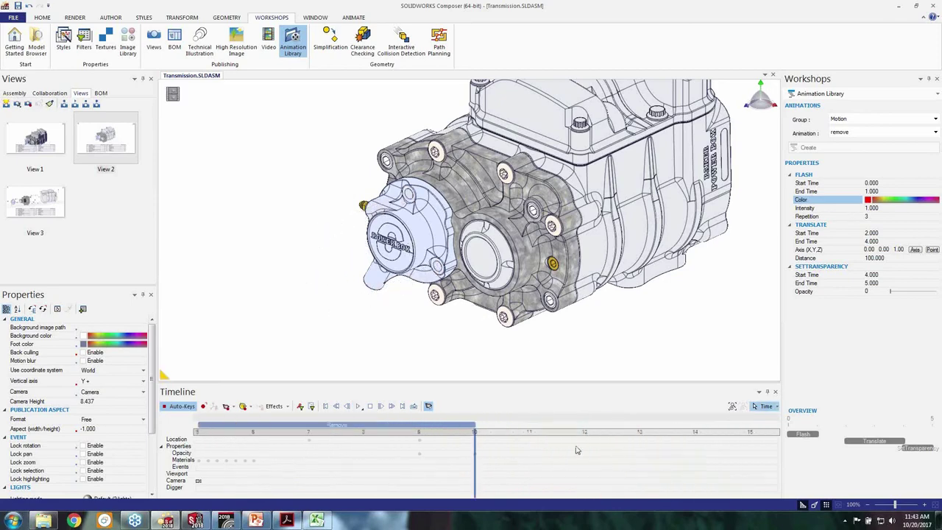
Create a remove animation at 11 s for the LSD HYD Cover with its bleeder valve, and play it back
{"action": "left_click", "coordinate": [527, 450]}
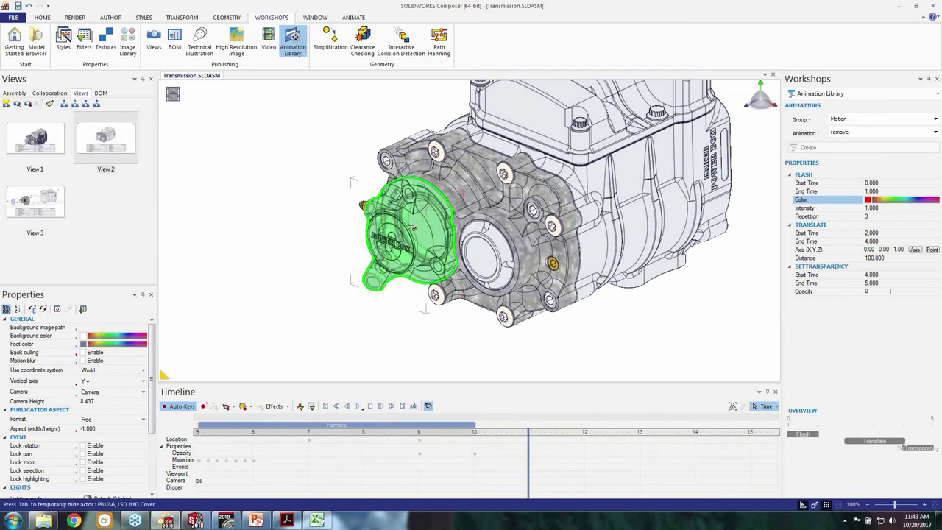
{"action": "key", "text": "Tab"}
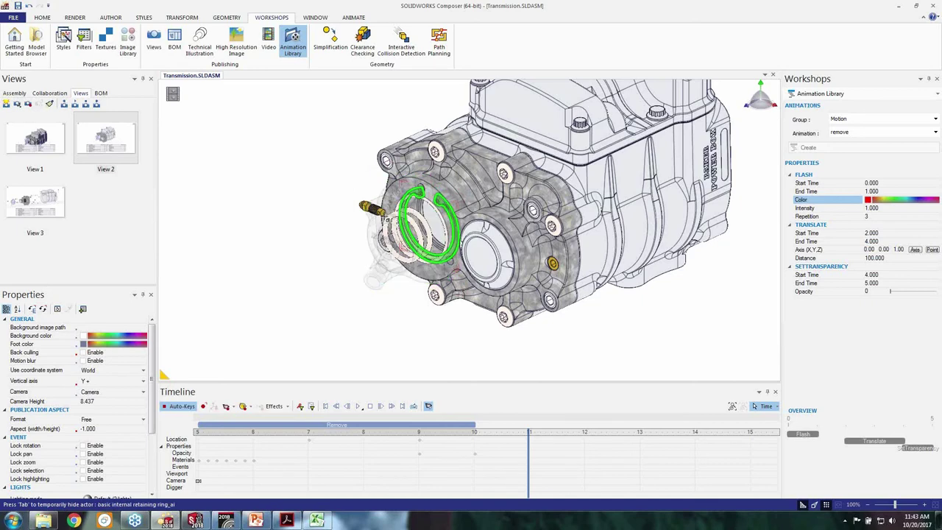
{"action": "left_click", "coordinate": [370, 208]}
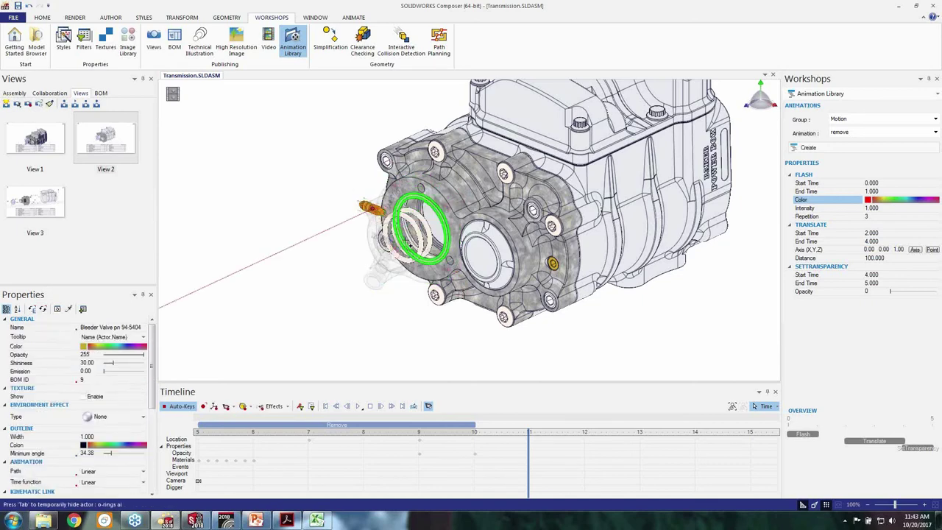
{"action": "left_click", "coordinate": [398, 254], "text": "ctrl"}
{"action": "left_click", "coordinate": [808, 147]}
{"action": "middle_click_drag", "start_coordinate": [709, 446], "coordinate": [450, 448]}
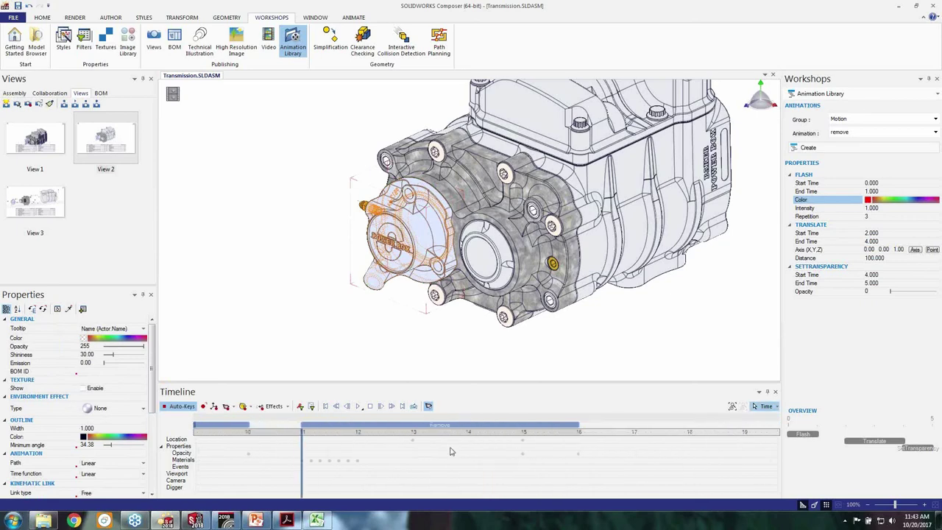
{"action": "left_click", "coordinate": [356, 407]}
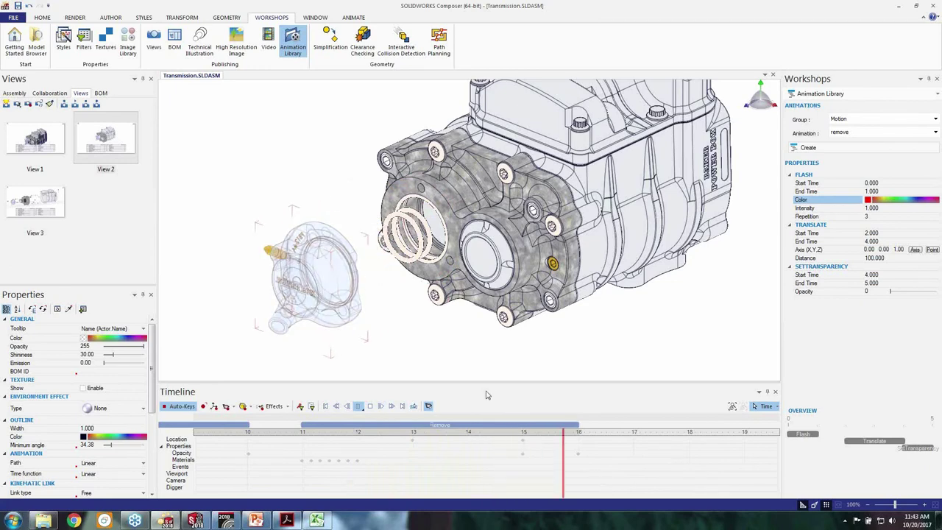
Create a remove animation at 17 s for the exposed O-rings and scrub the timeline past its end to check it
{"action": "left_click", "coordinate": [634, 455]}
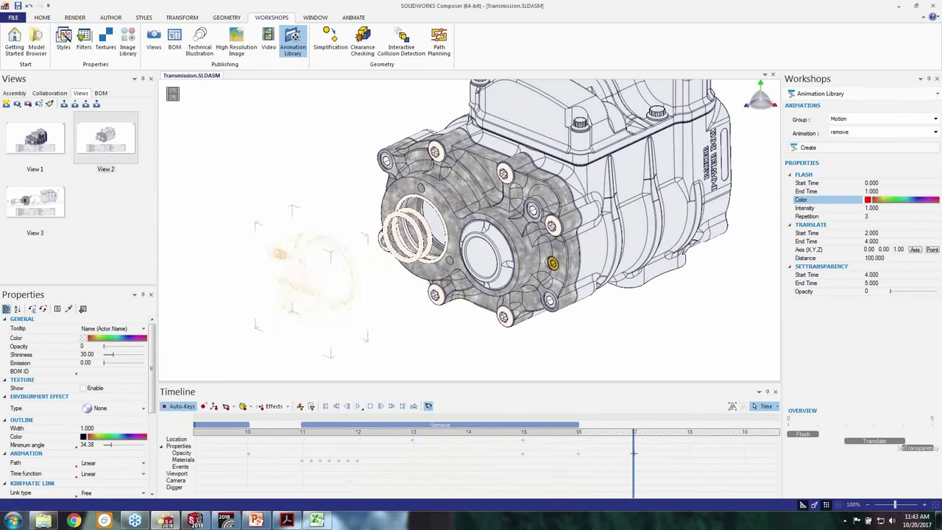
{"action": "left_click", "coordinate": [388, 294]}
{"action": "left_click", "coordinate": [427, 207]}
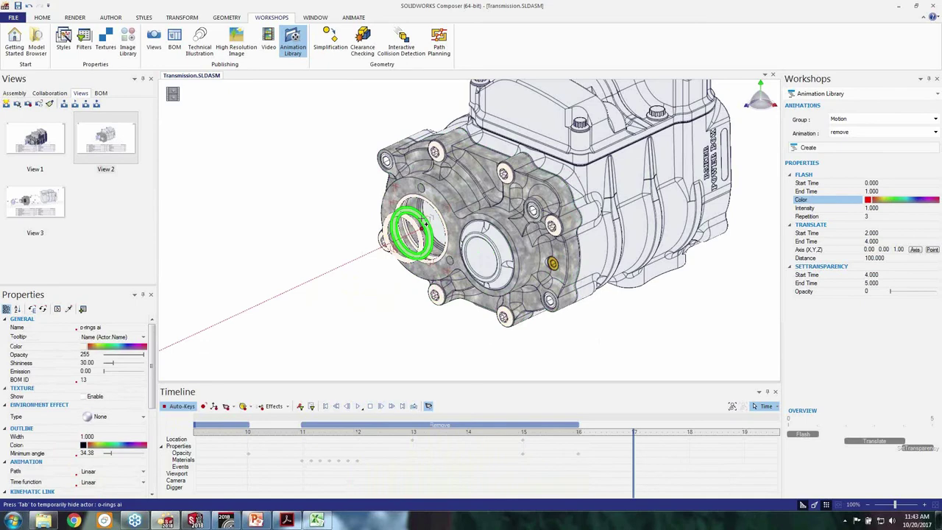
{"action": "left_click", "coordinate": [807, 148]}
{"action": "middle_click_drag", "start_coordinate": [664, 467], "coordinate": [424, 481]}
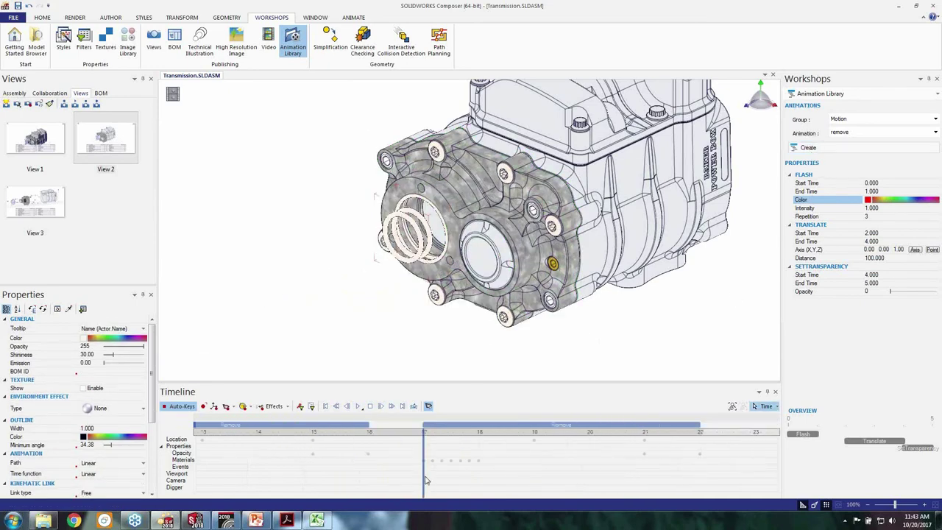
{"action": "left_click_drag", "start_coordinate": [424, 477], "coordinate": [721, 490]}
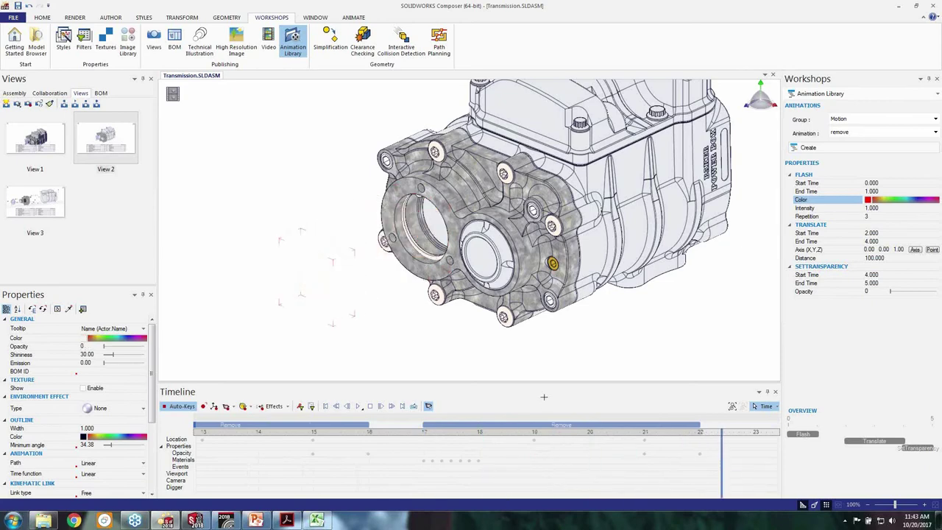
{"action": "left_click", "coordinate": [625, 310]}
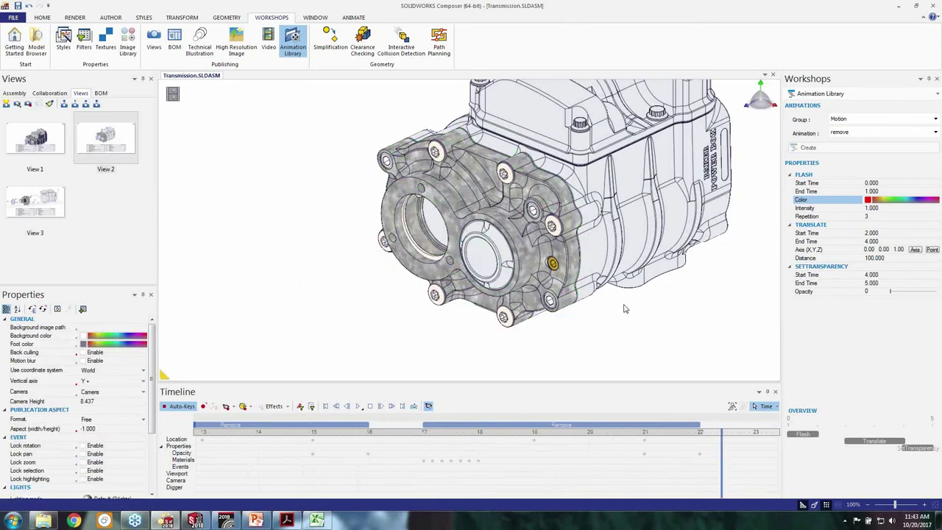
Rewind the transmission disassembly animation to its start
{"action": "left_click", "coordinate": [325, 407]}
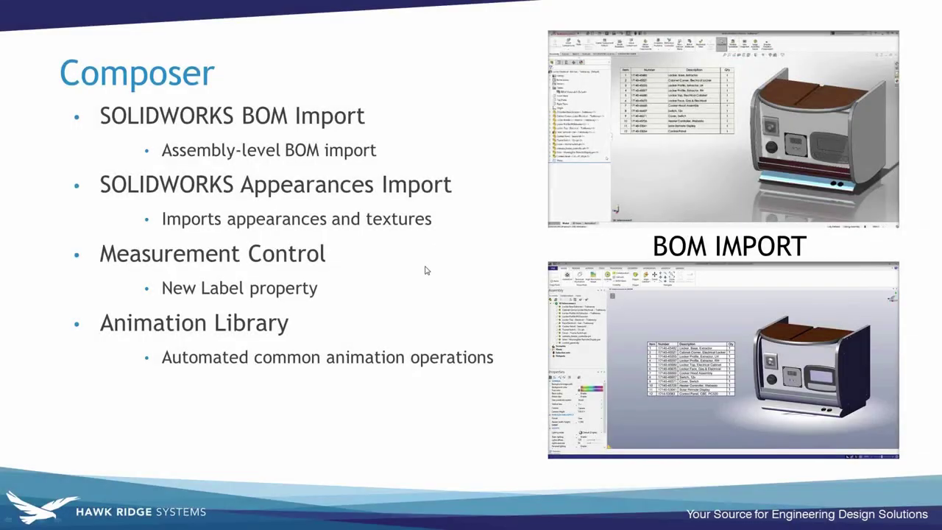
{"action": "left_click", "coordinate": [424, 270]}
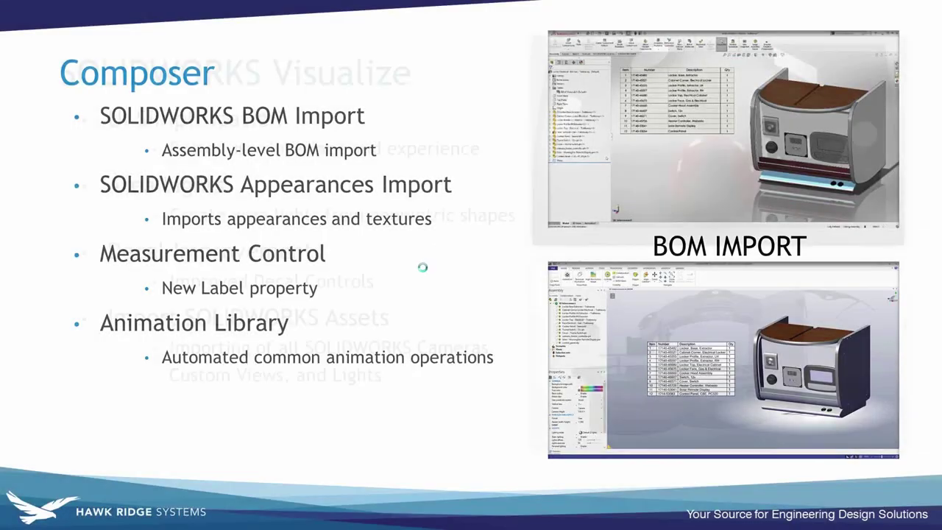
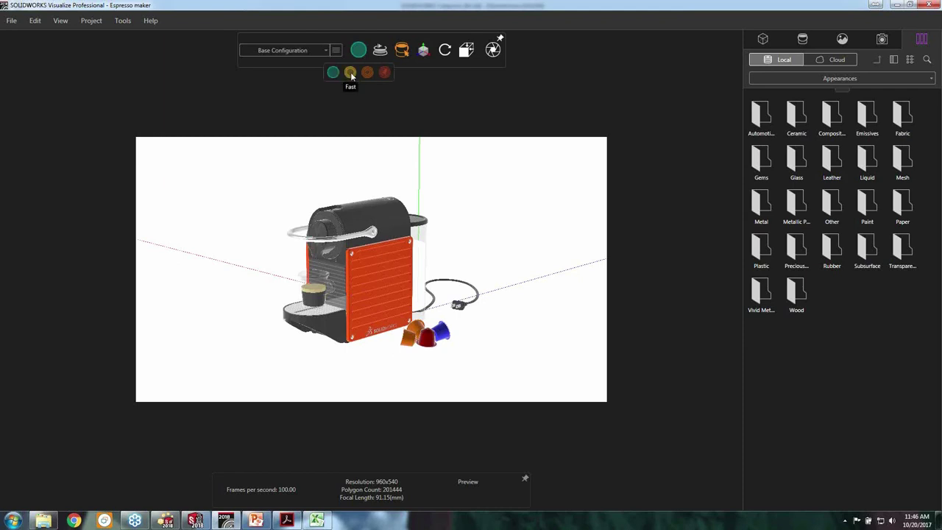
Switch to the Espresso maker project in SOLIDWORKS Visualize and set its render mode to Accurate
{"action": "left_click", "coordinate": [366, 73]}
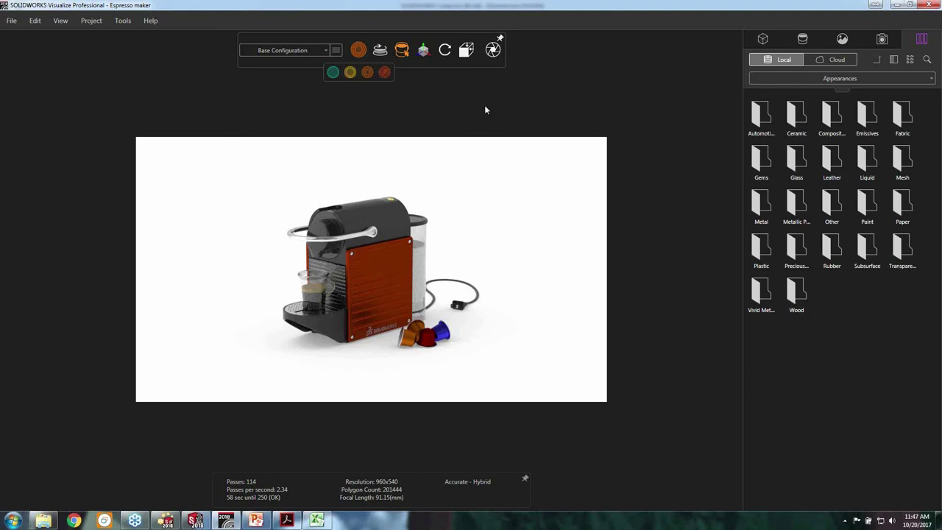
{"action": "mouse_move", "coordinate": [408, 51]}
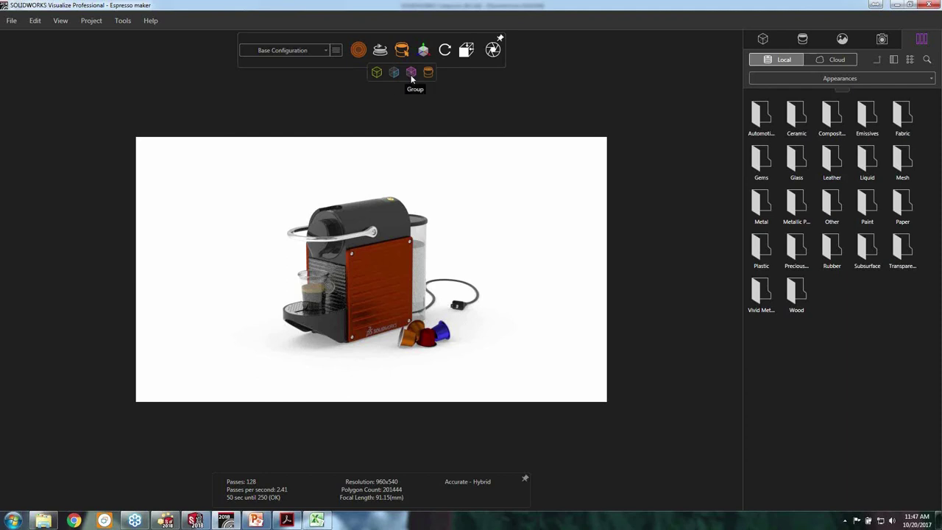
Add a new light to the scene with Pick Target, aiming it at the lower front of the espresso maker's orange side panel
{"action": "left_click", "coordinate": [764, 40]}
{"action": "left_click", "coordinate": [804, 39]}
{"action": "left_click", "coordinate": [842, 39]}
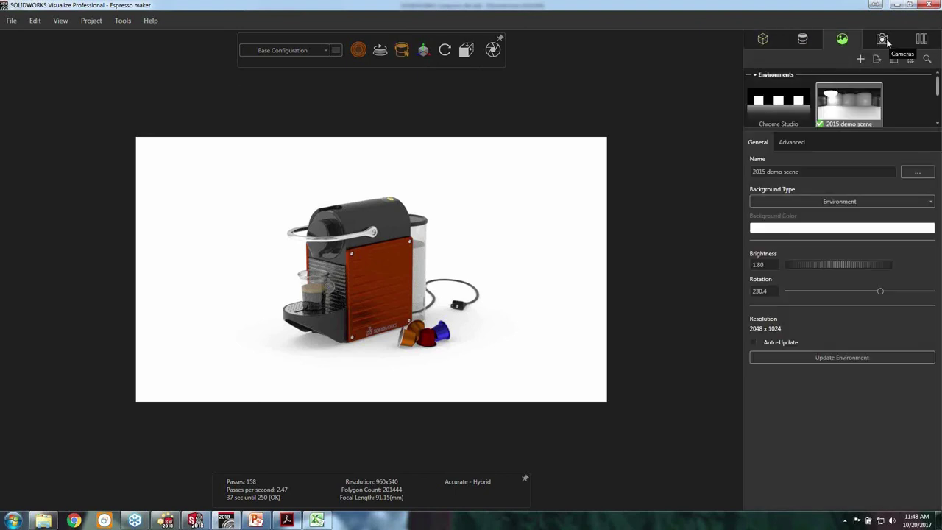
{"action": "left_click_drag", "start_coordinate": [877, 131], "coordinate": [876, 247]}
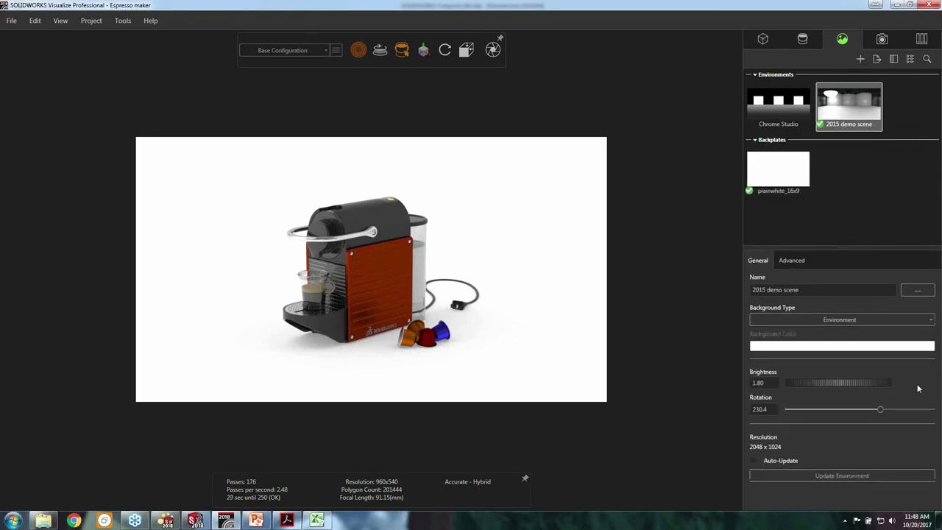
{"action": "left_click", "coordinate": [862, 57]}
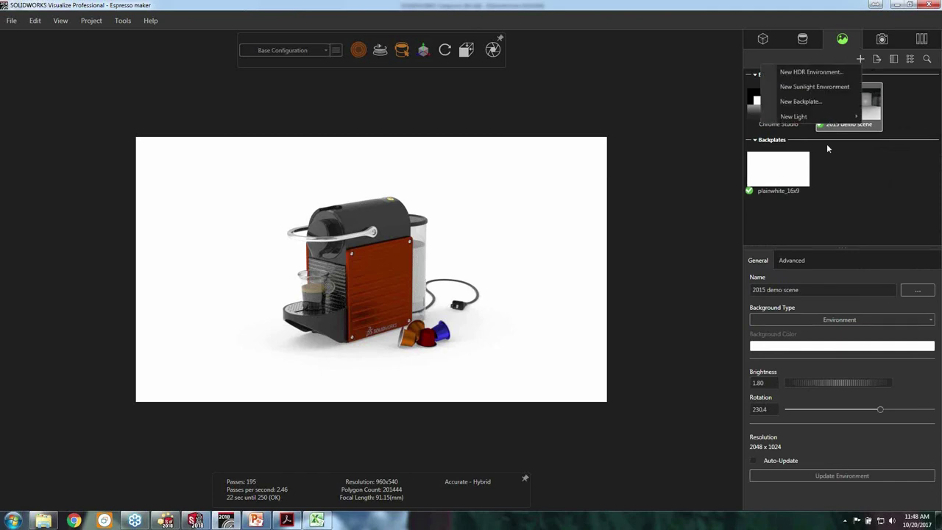
{"action": "mouse_move", "coordinate": [802, 117]}
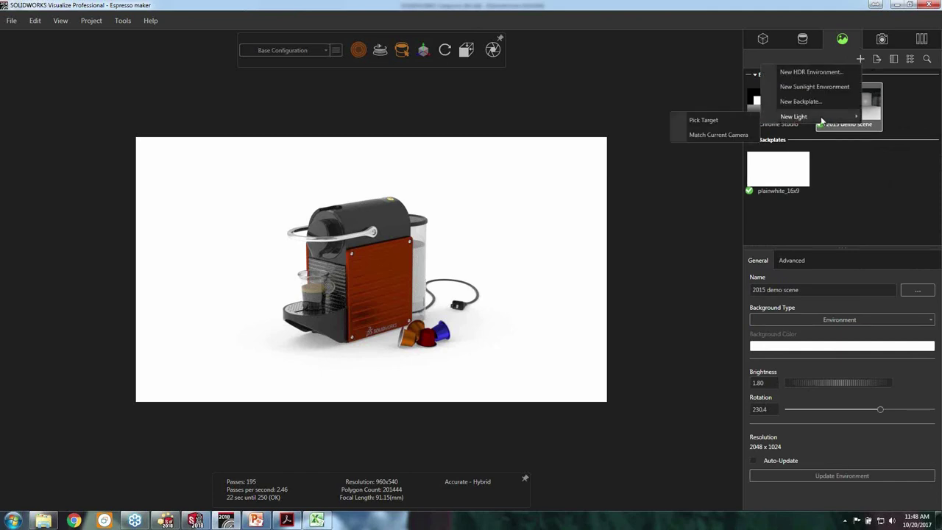
{"action": "left_click", "coordinate": [704, 120]}
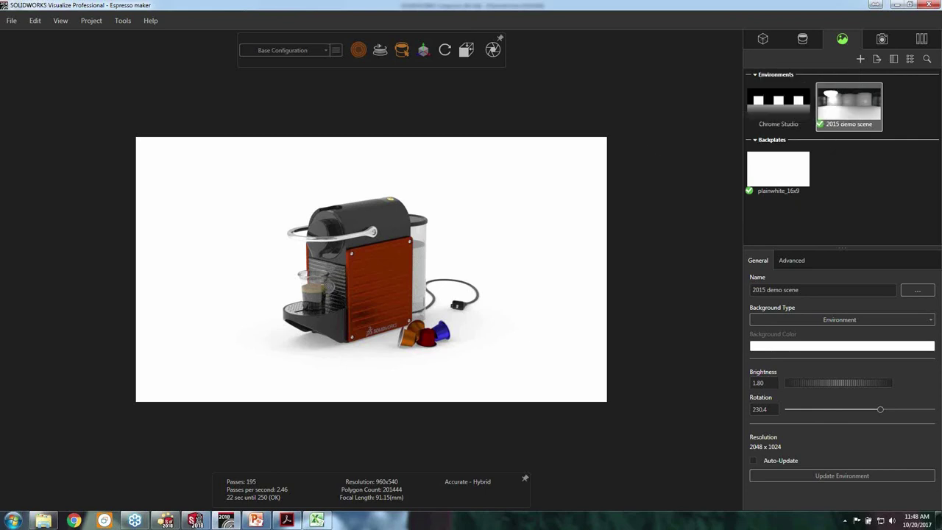
{"action": "left_click", "coordinate": [354, 325]}
{"action": "left_click_drag", "start_coordinate": [939, 221], "coordinate": [939, 240]}
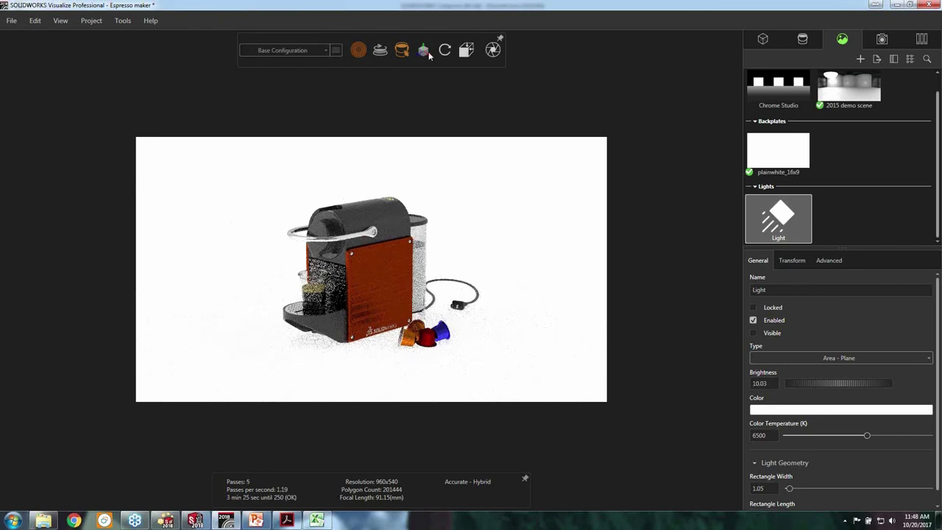
Bring the new light's outline into view and change its type to Area - Tube
{"action": "left_click", "coordinate": [445, 72]}
{"action": "left_click_drag", "start_coordinate": [434, 243], "coordinate": [425, 363]}
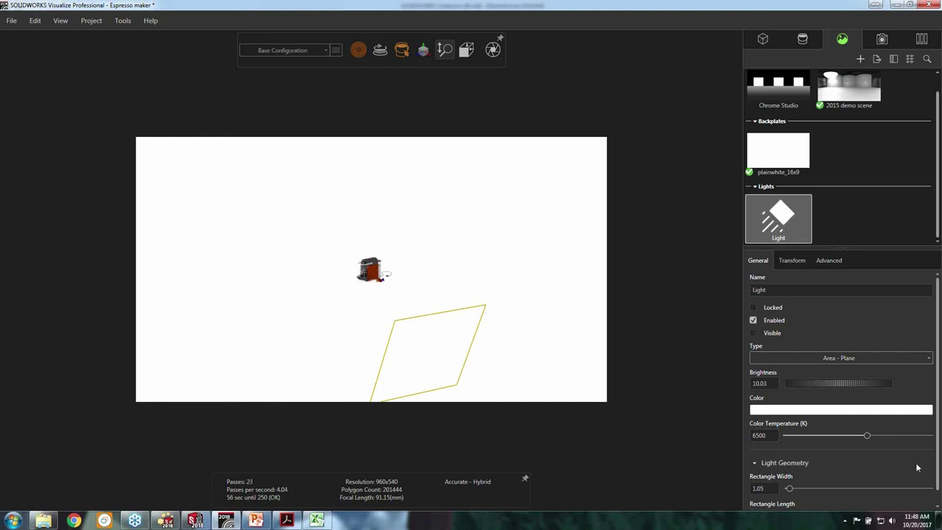
{"action": "left_click", "coordinate": [857, 358]}
{"action": "left_click", "coordinate": [808, 411]}
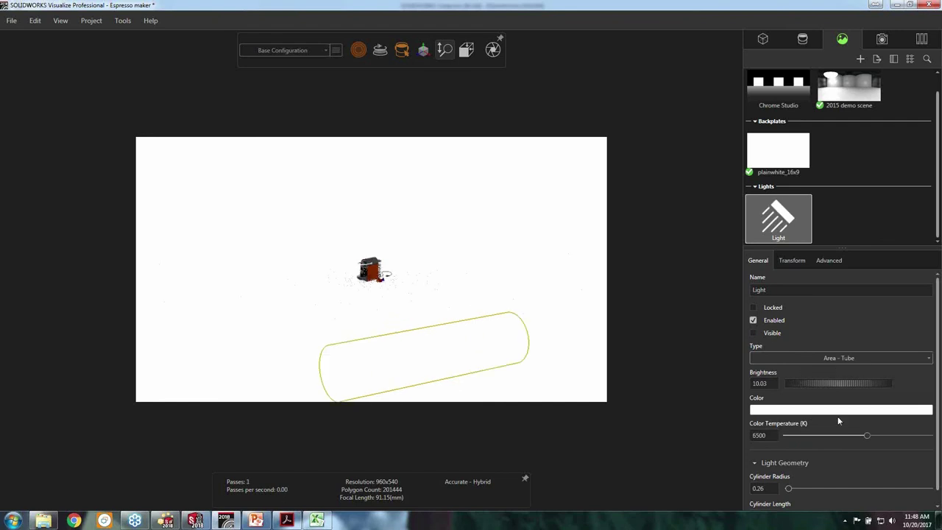
{"action": "left_click", "coordinate": [843, 358]}
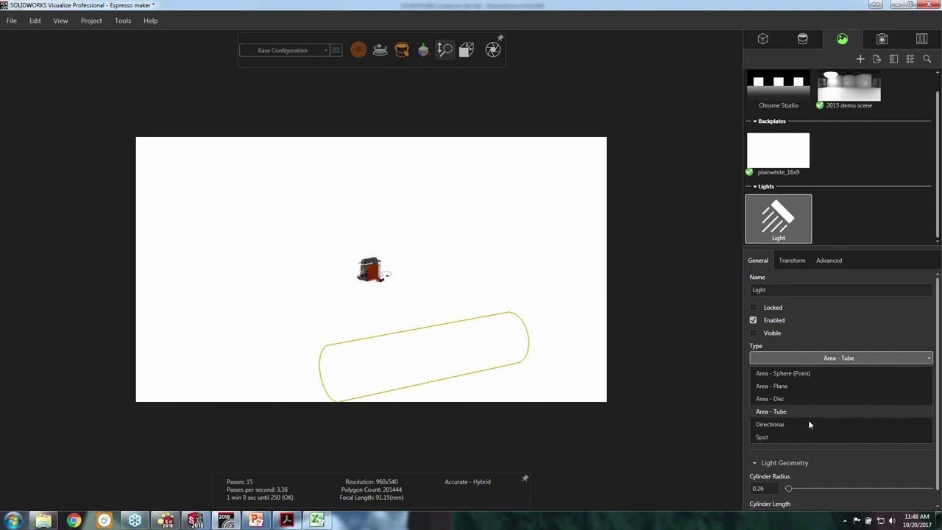
{"action": "left_click", "coordinate": [809, 409]}
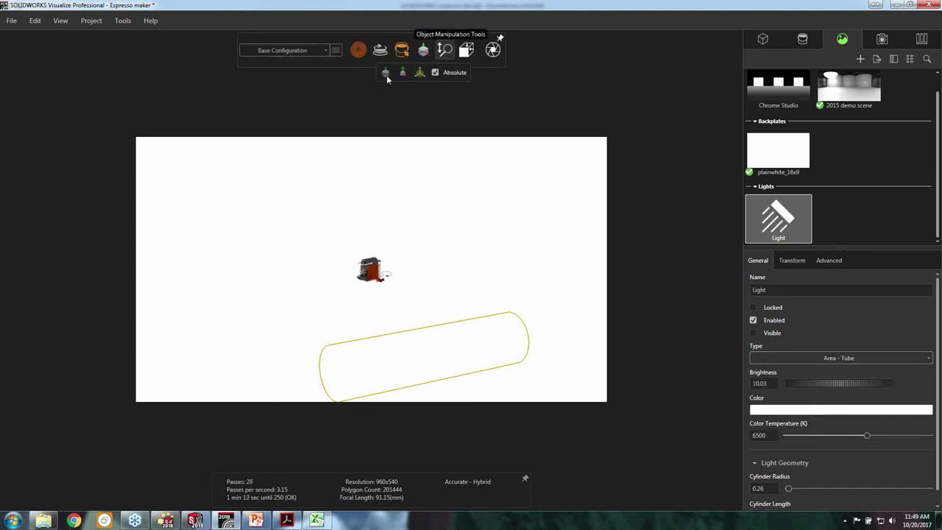
Move the tube light closer to the espresso maker along its aiming line and inspect the lighting on the machine up close
{"action": "left_click", "coordinate": [423, 49]}
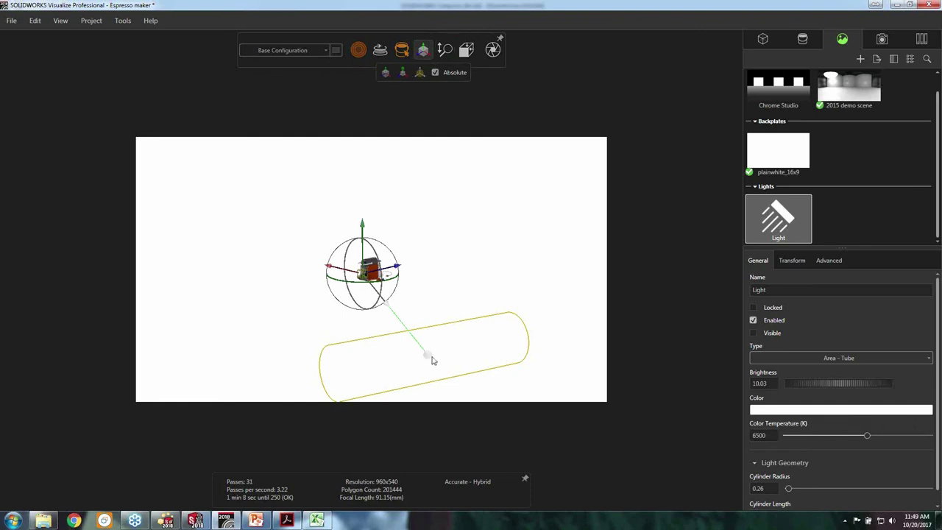
{"action": "left_click", "coordinate": [429, 357]}
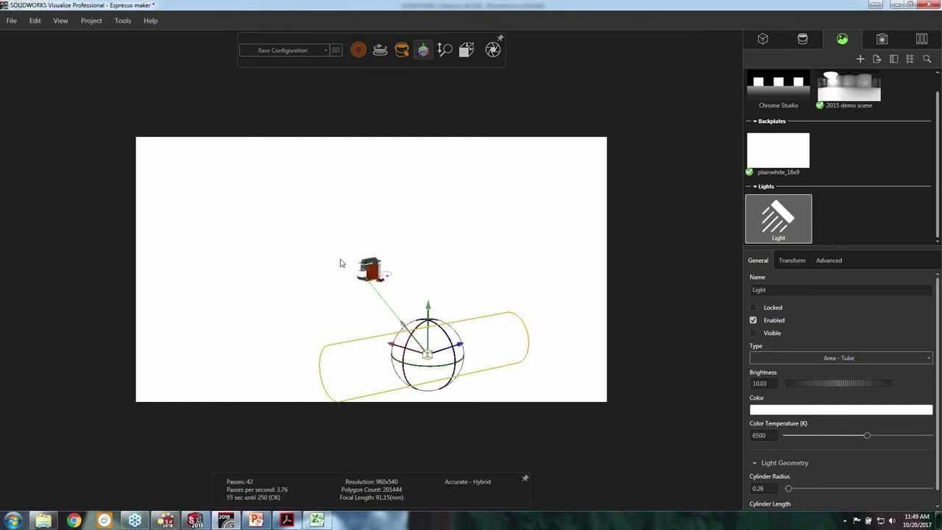
{"action": "left_click", "coordinate": [402, 327]}
{"action": "mouse_move", "coordinate": [445, 50]}
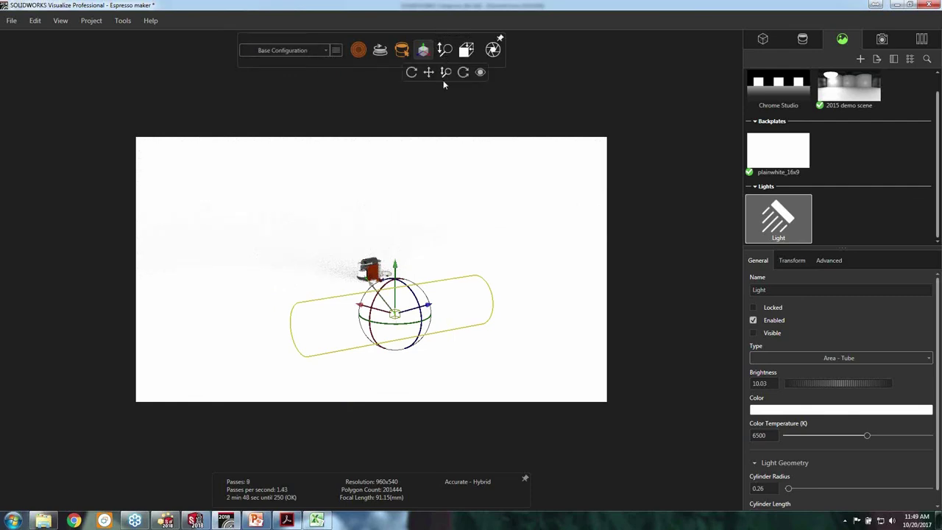
{"action": "left_click", "coordinate": [444, 50]}
{"action": "scroll", "coordinate": [376, 175], "scroll_direction": "up", "scroll_amount": 3}
{"action": "scroll", "coordinate": [377, 175], "scroll_direction": "up", "scroll_amount": 5}
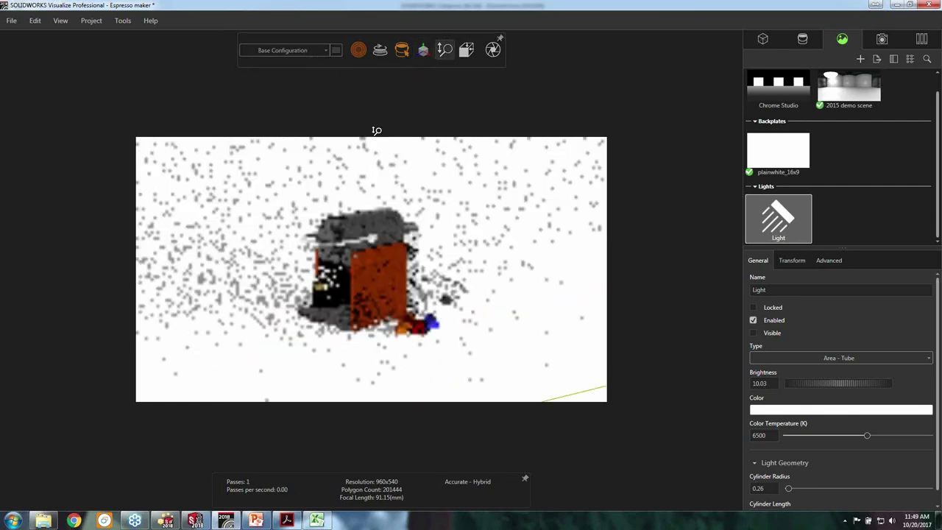
{"action": "scroll", "coordinate": [352, 278], "scroll_direction": "down", "scroll_amount": 3}
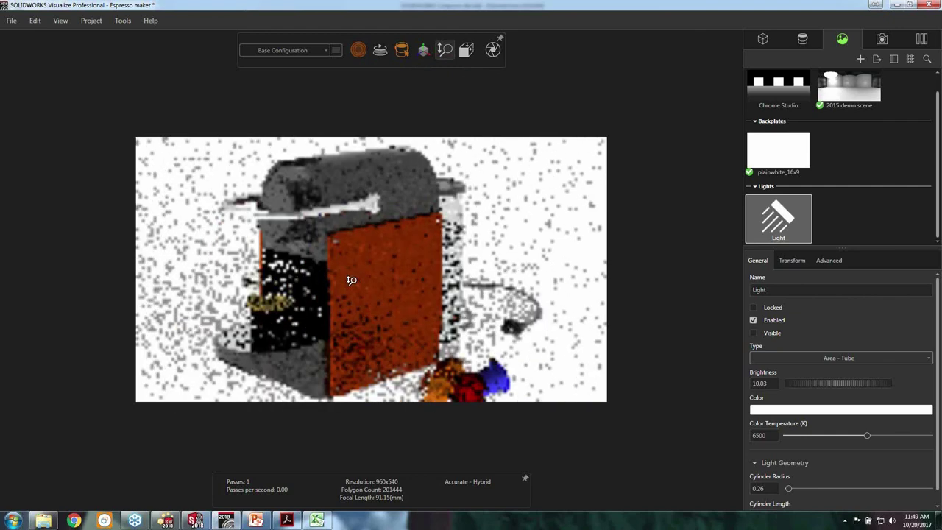